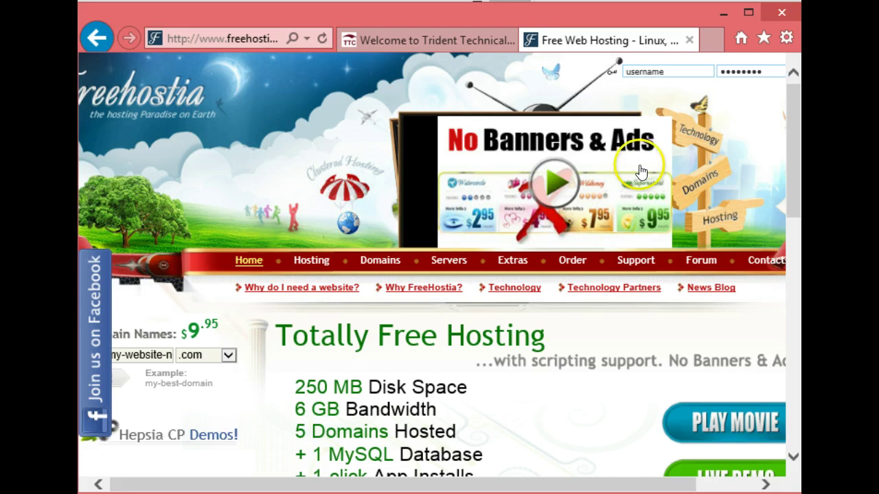
Log in with the autocompleted account username and the account password in the top-right fields
{"action": "left_click", "coordinate": [676, 70]}
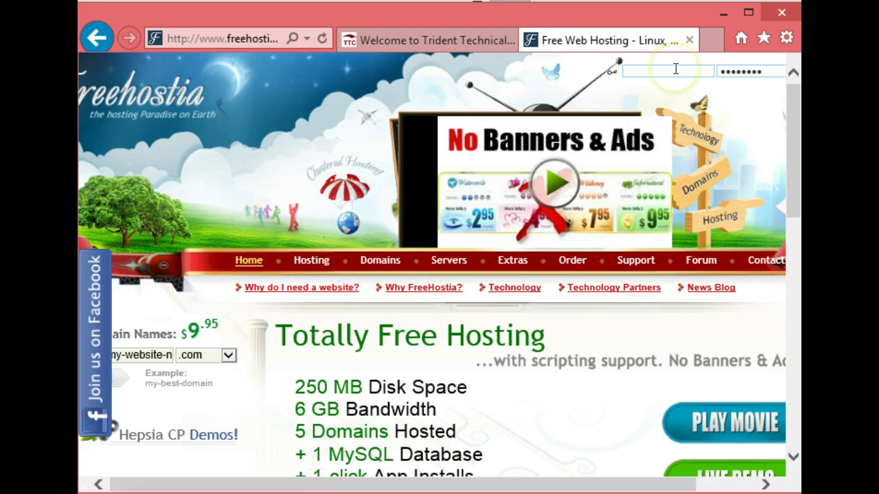
{"action": "type", "text": "he"}
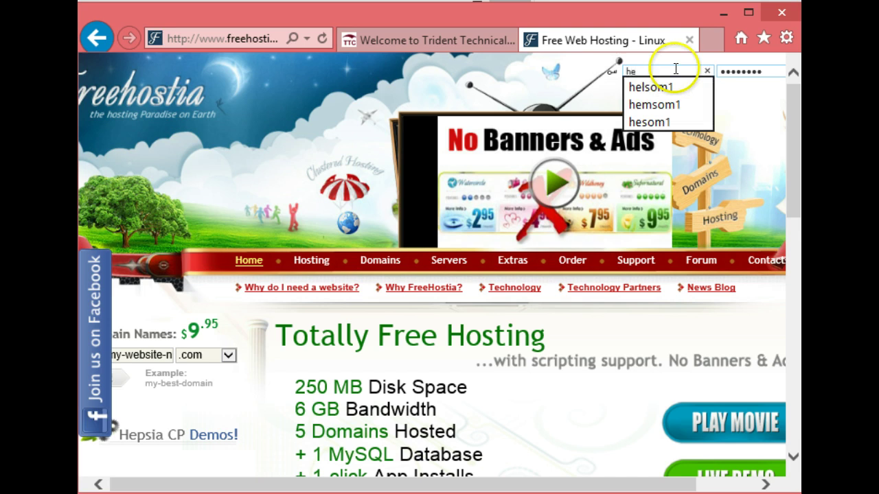
{"action": "left_click", "coordinate": [670, 87]}
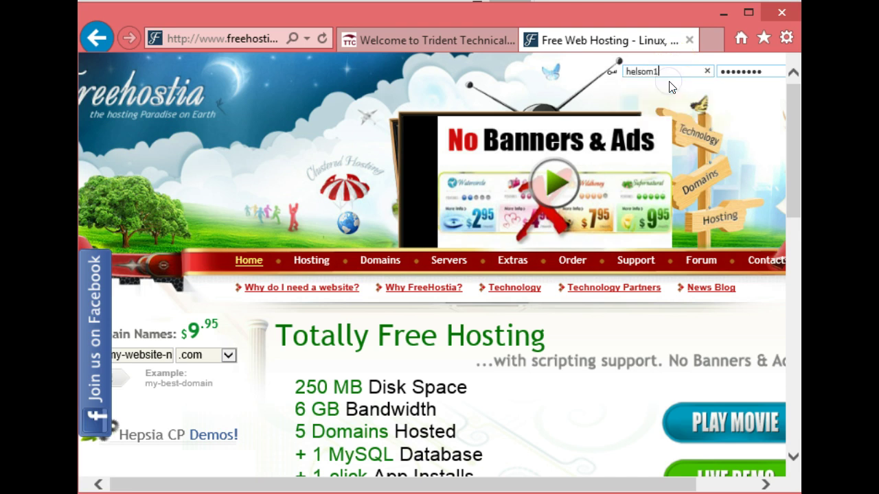
{"action": "left_click", "coordinate": [759, 72]}
{"action": "double_click", "coordinate": [761, 75]}
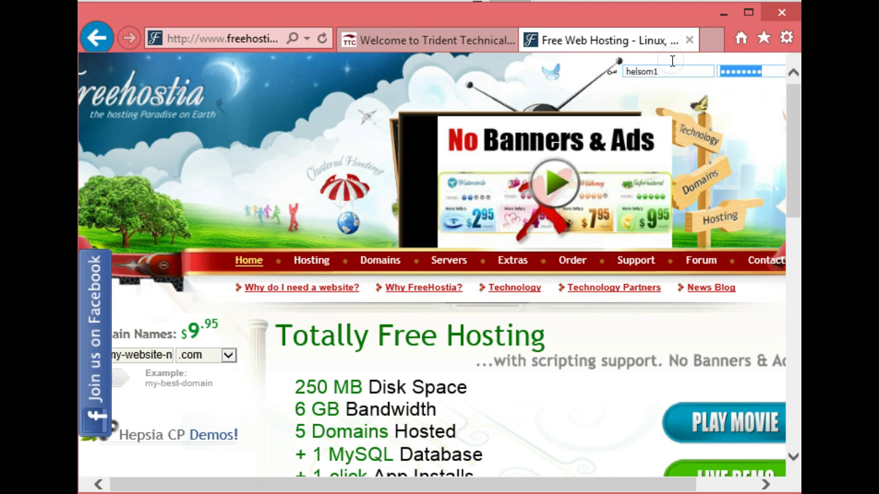
{"action": "type", "text": "****"}
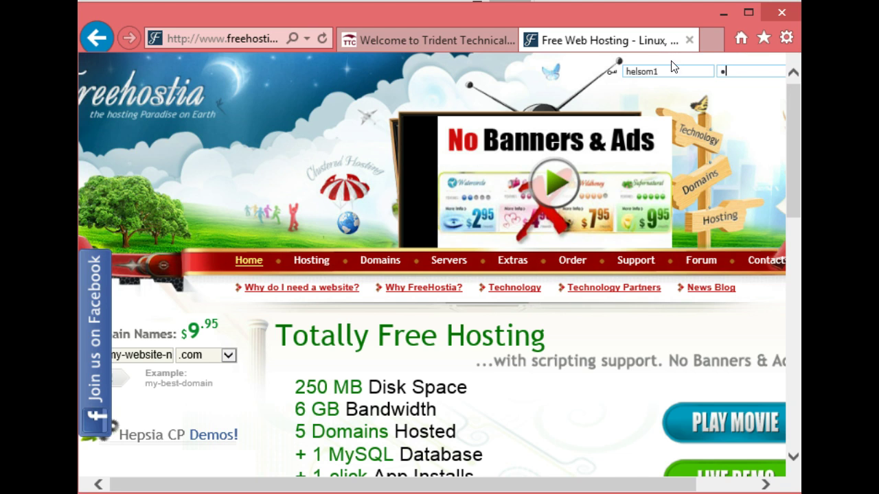
{"action": "type", "text": "****"}
{"action": "key", "text": "Return"}
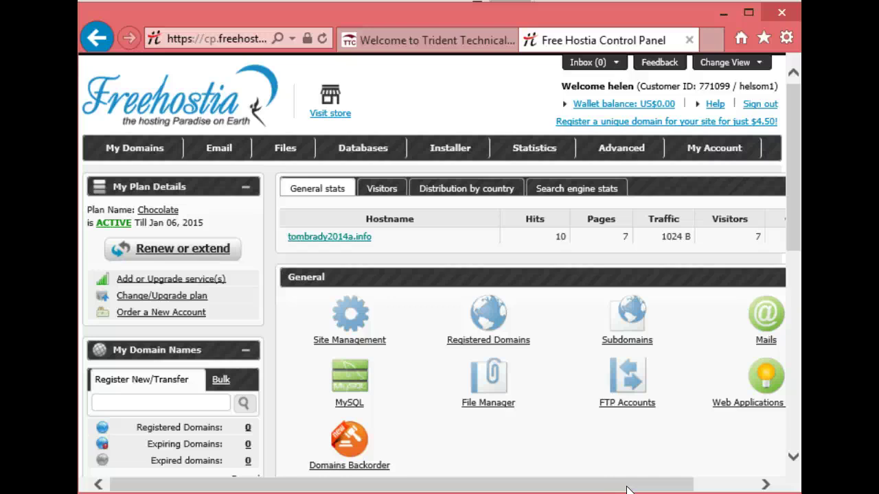
Open My Account > Change Password and click through its current and new password fields
{"action": "mouse_move", "coordinate": [712, 157]}
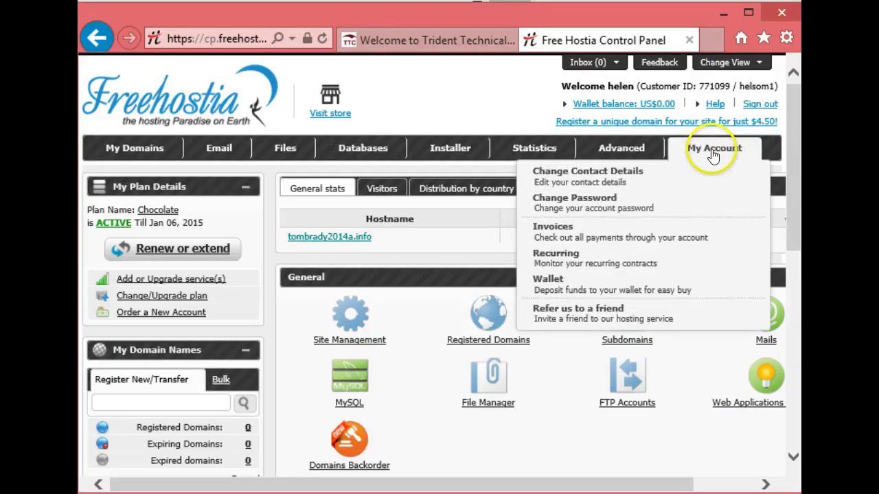
{"action": "left_click", "coordinate": [583, 204]}
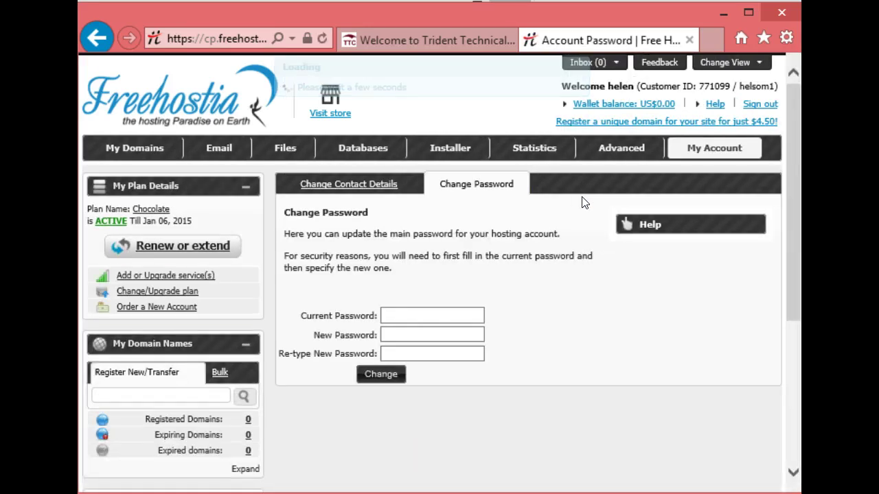
{"action": "left_click", "coordinate": [456, 316]}
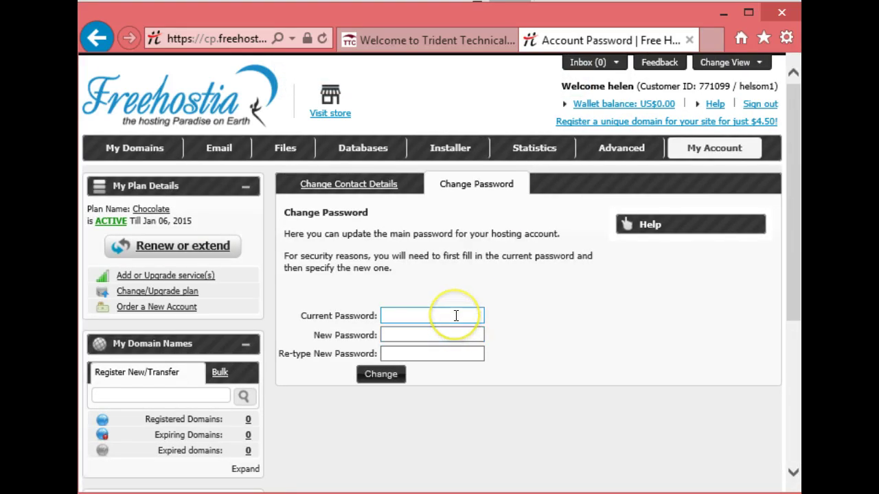
{"action": "left_click", "coordinate": [447, 331]}
{"action": "left_click", "coordinate": [547, 336]}
{"action": "left_click", "coordinate": [419, 314]}
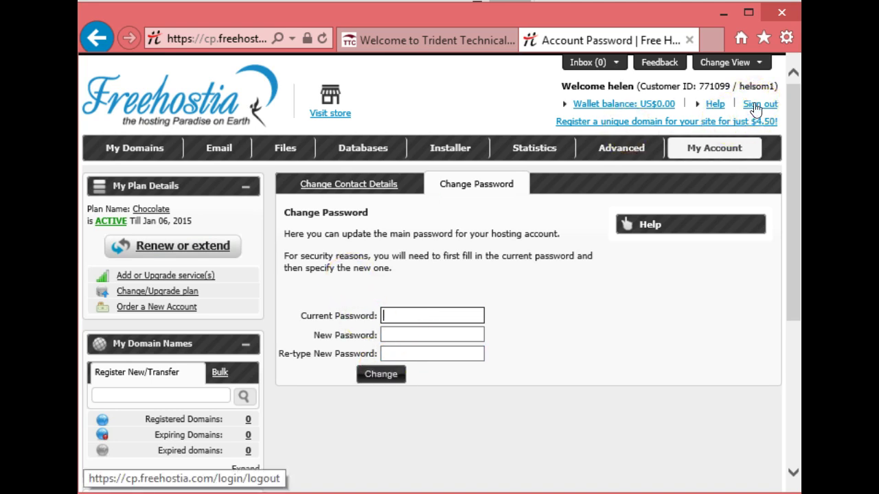
Open the account options list, then close it without changing anything
{"action": "mouse_move", "coordinate": [714, 148]}
{"action": "left_click", "coordinate": [717, 259]}
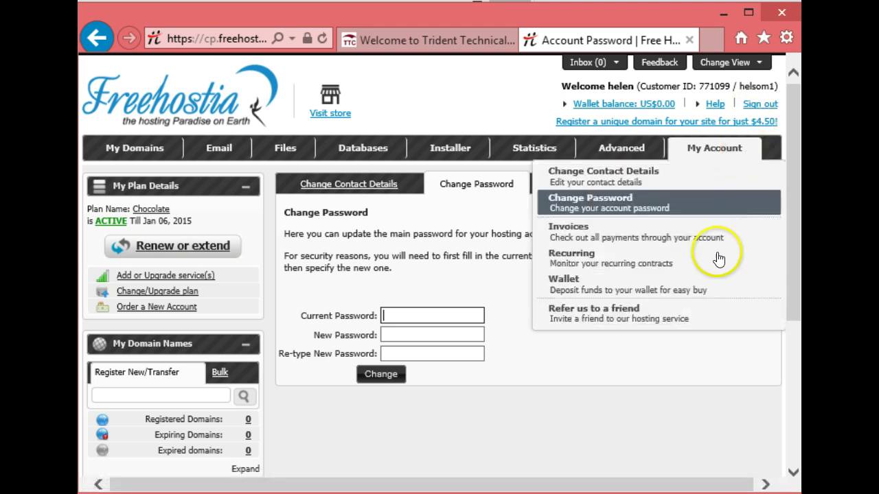
{"action": "left_click", "coordinate": [625, 388]}
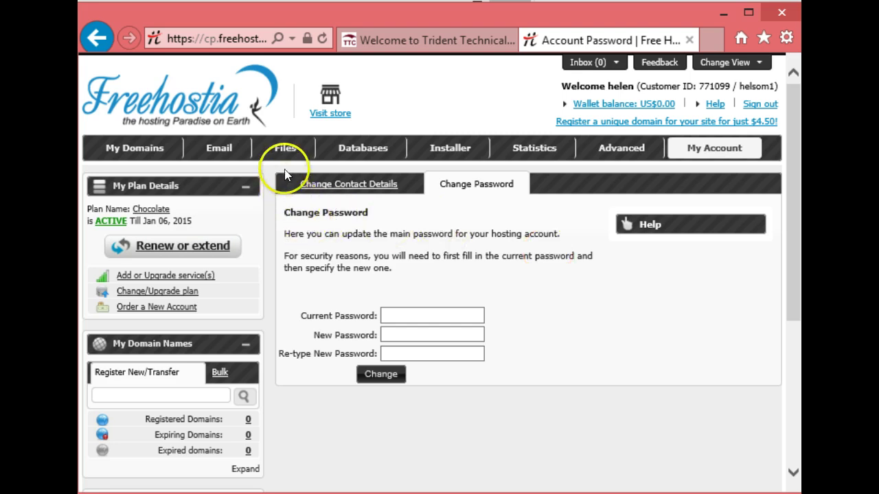
Open Files > FTP Accounts, cancel the FTP password dialog, and start a blank Notepad document
{"action": "mouse_move", "coordinate": [284, 155]}
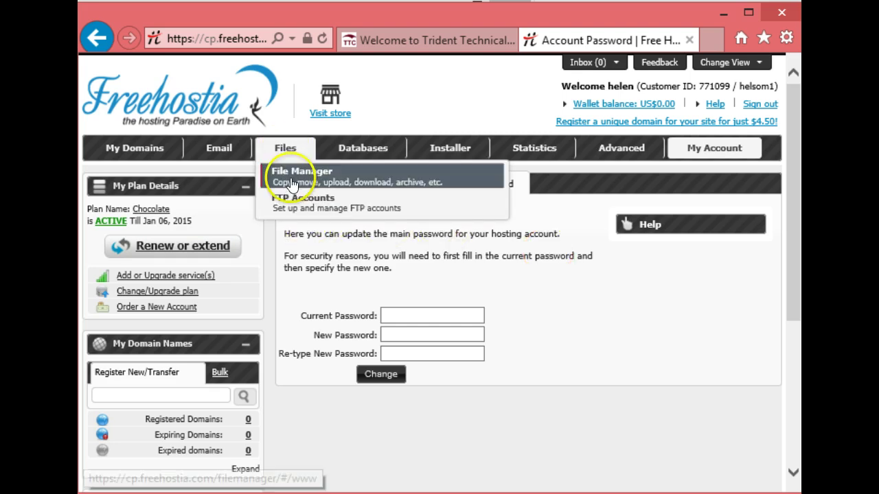
{"action": "left_click", "coordinate": [291, 209]}
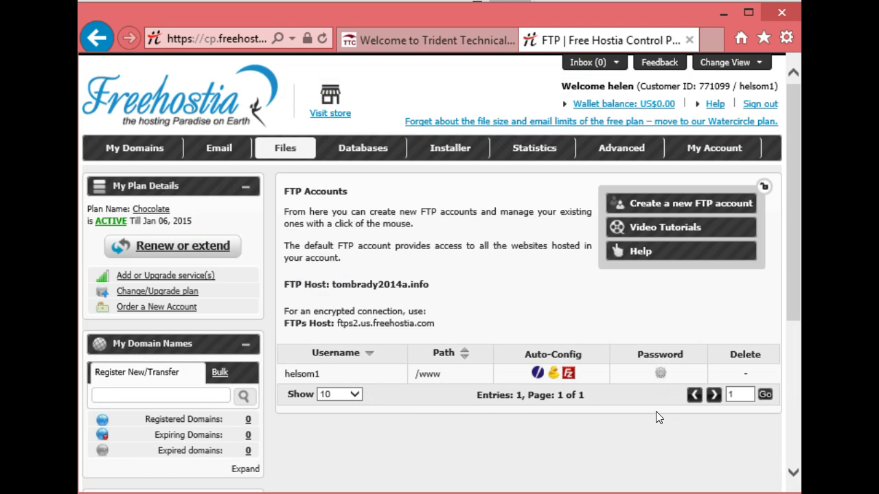
{"action": "left_click", "coordinate": [660, 375]}
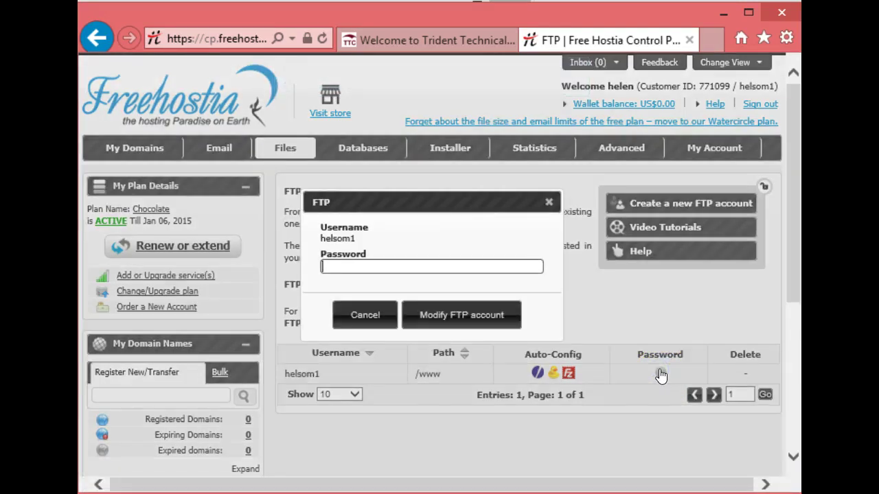
{"action": "left_click", "coordinate": [528, 267]}
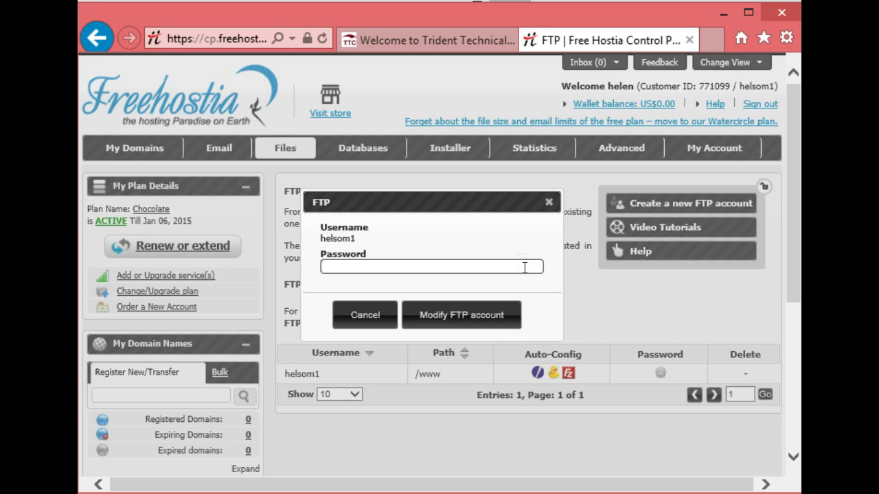
{"action": "left_click", "coordinate": [520, 298]}
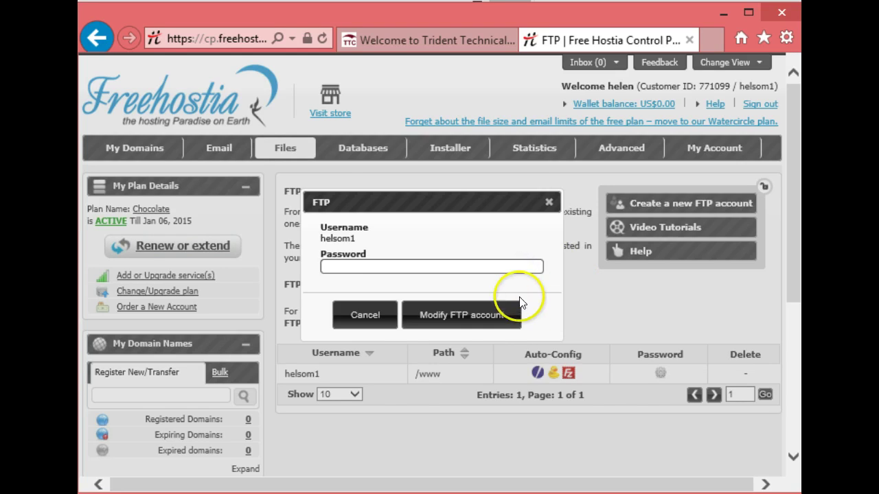
{"action": "left_click", "coordinate": [363, 320]}
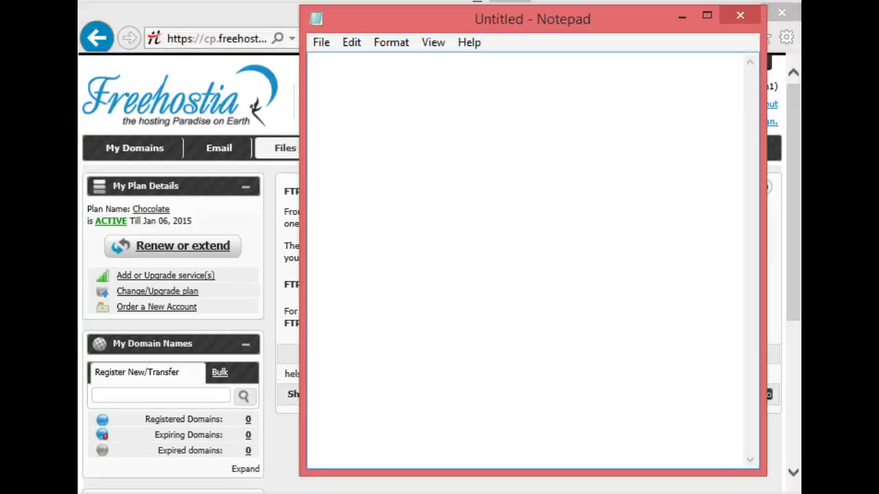
{"action": "left_click", "coordinate": [361, 286]}
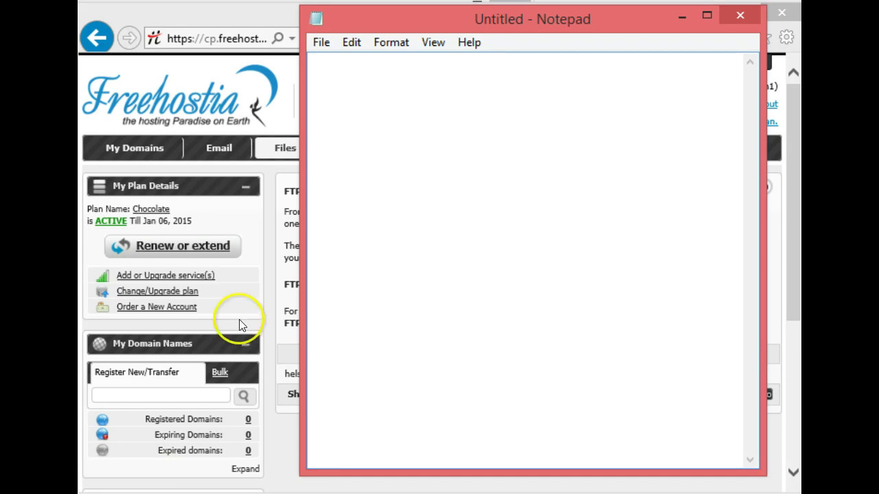
Bring the control panel forward and open the My Domains > Hosted Domains list
{"action": "left_click", "coordinate": [268, 303]}
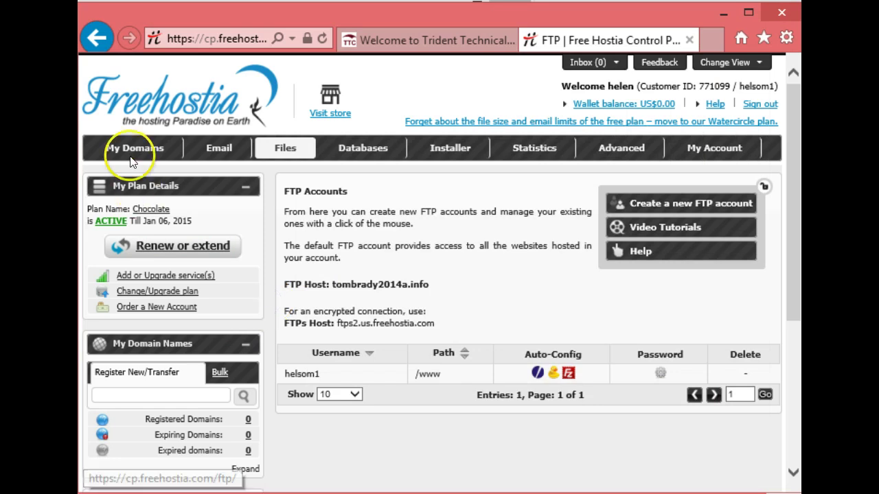
{"action": "mouse_move", "coordinate": [131, 152]}
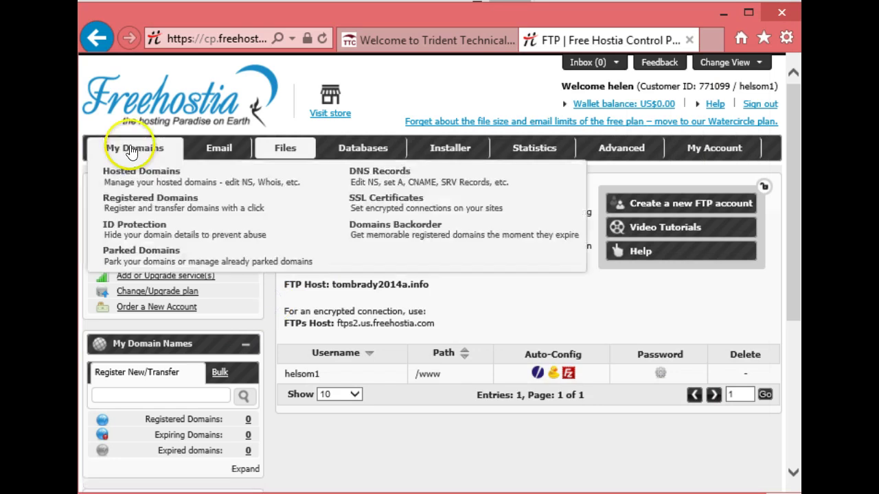
{"action": "left_click", "coordinate": [139, 181]}
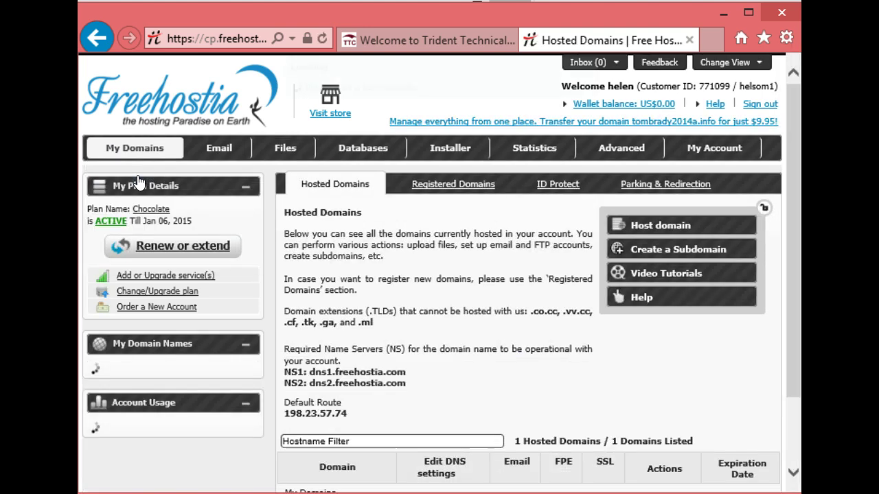
{"action": "left_click_drag", "start_coordinate": [794, 295], "coordinate": [795, 359]}
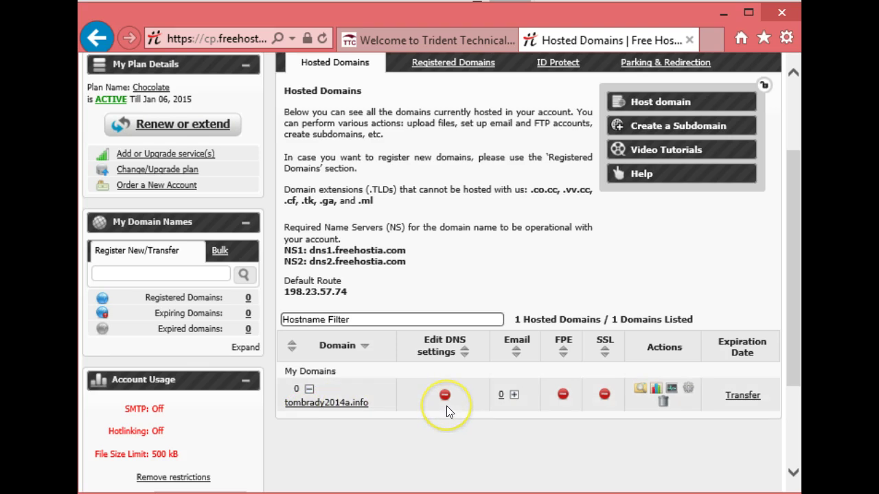
Recheck the domain's DNS settings, then select the domain name tombrady2014a.info to copy
{"action": "mouse_move", "coordinate": [444, 399]}
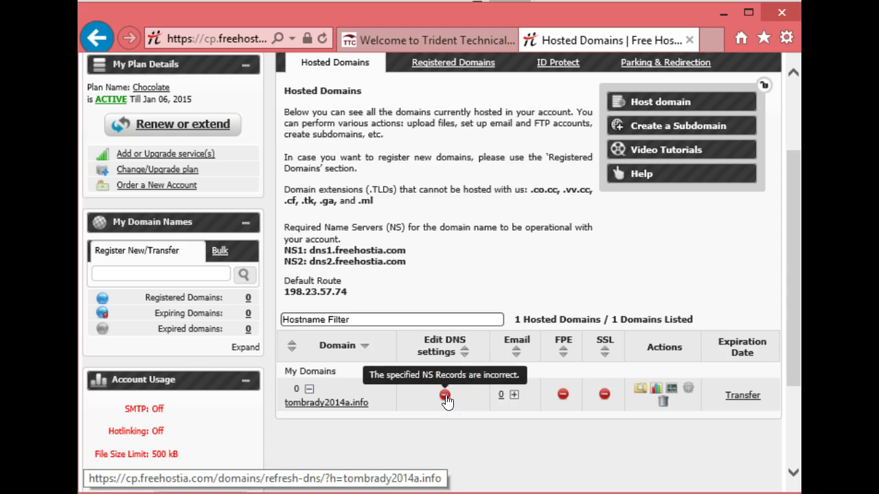
{"action": "left_click", "coordinate": [445, 397]}
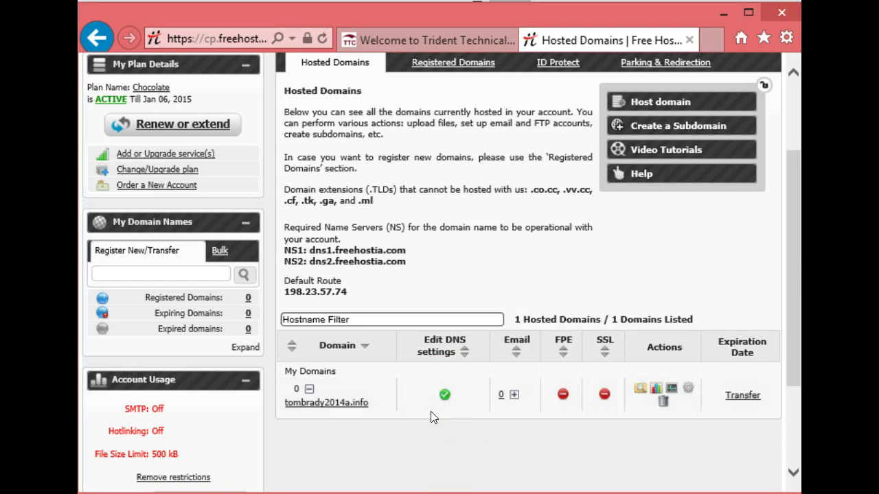
{"action": "left_click", "coordinate": [376, 405]}
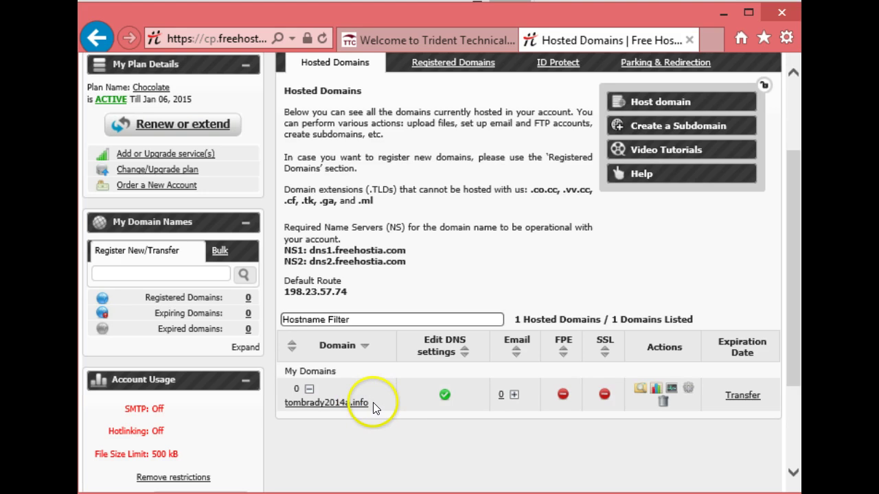
{"action": "left_click_drag", "start_coordinate": [373, 406], "coordinate": [307, 407]}
{"action": "key", "text": "ctrl+c"}
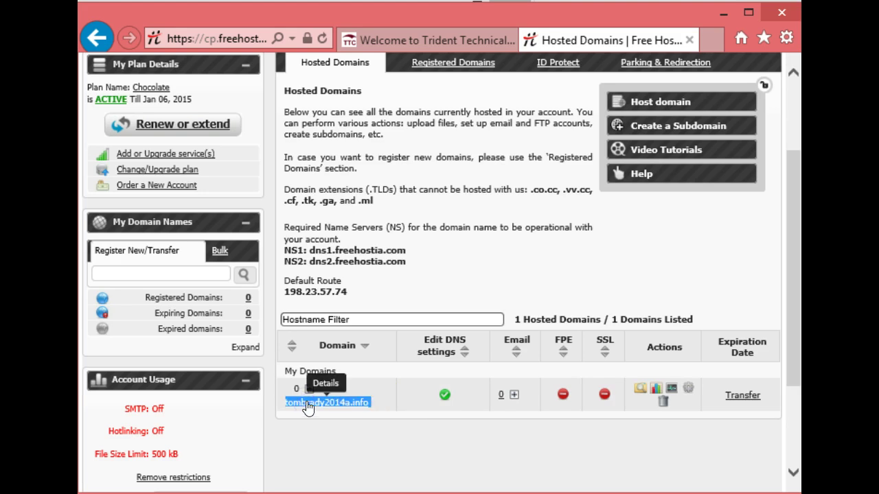
Load tombrady2014a.info in a new tab, confirm its empty Index of / listing, then return
{"action": "left_click", "coordinate": [707, 41]}
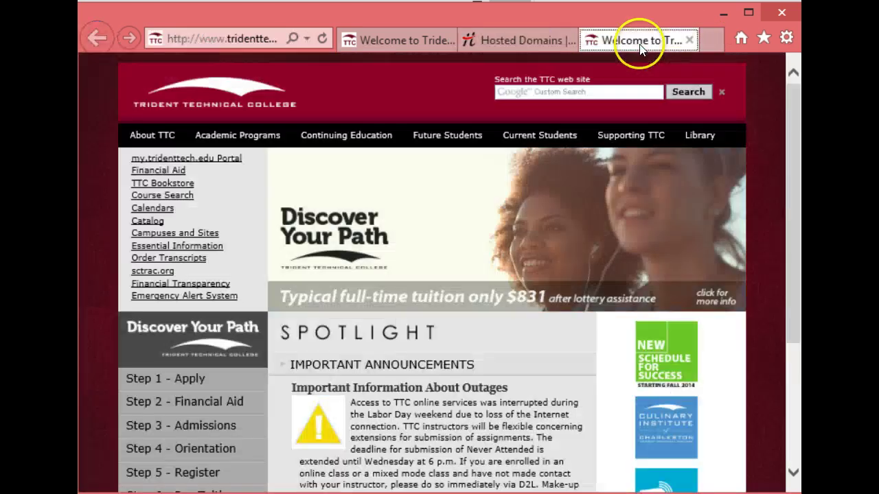
{"action": "left_click", "coordinate": [260, 42]}
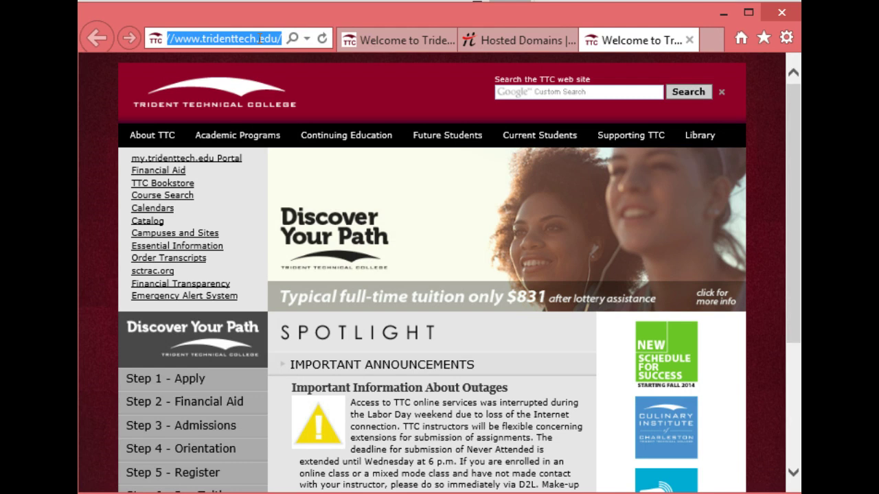
{"action": "key", "text": "ctrl+v"}
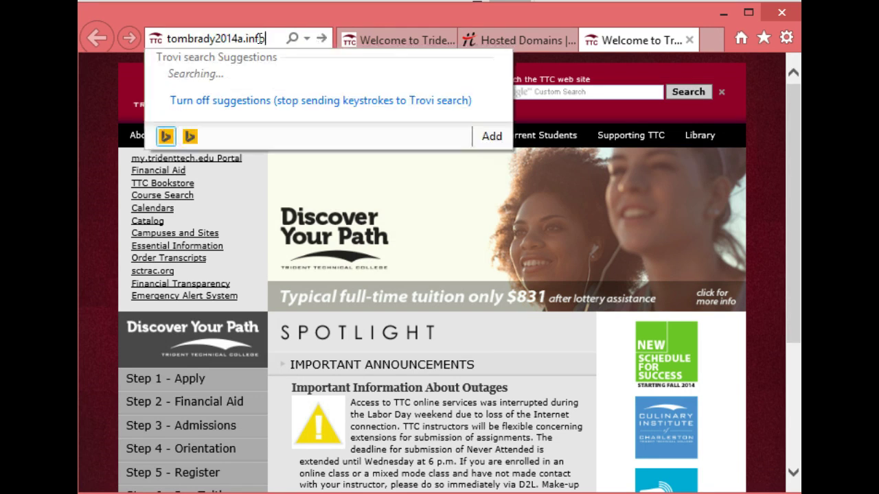
{"action": "key", "text": "Return"}
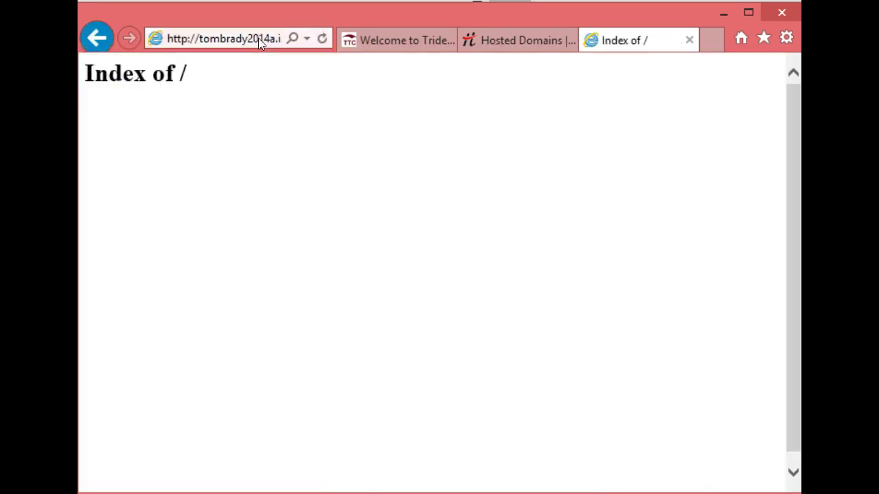
{"action": "left_click", "coordinate": [190, 206]}
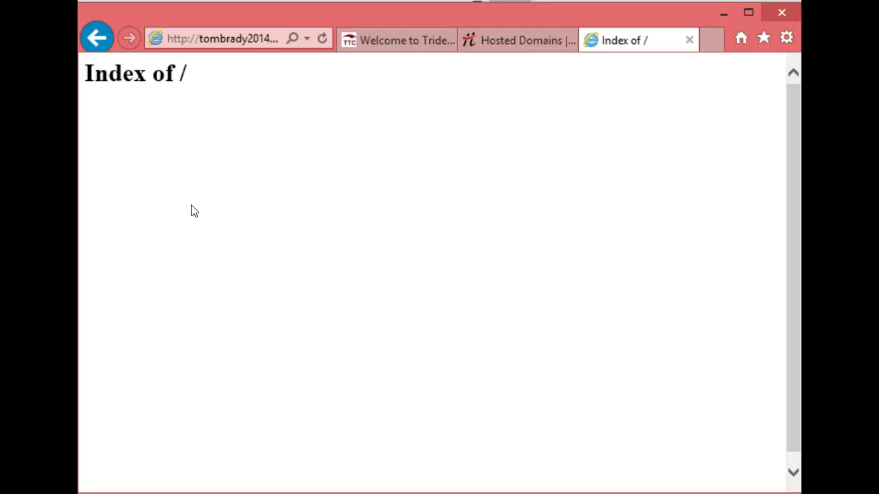
{"action": "left_click", "coordinate": [256, 43]}
{"action": "left_click", "coordinate": [513, 40]}
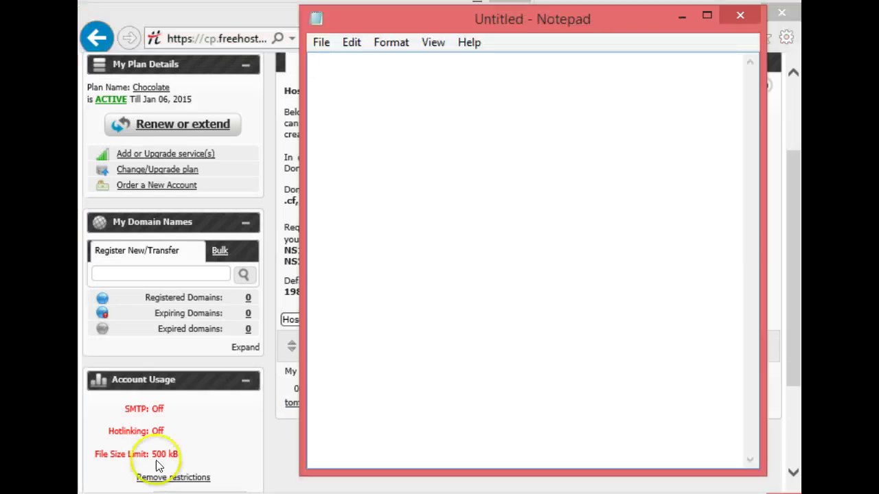
Type html and body tags around an <h1>Hello World</h1> heading, correcting typos along the way
{"action": "left_click", "coordinate": [476, 237]}
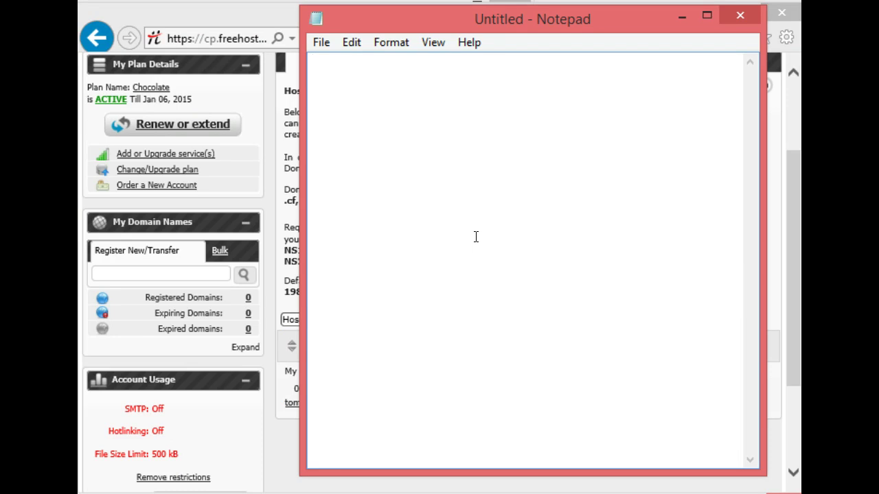
{"action": "type", "text": "<"}
{"action": "type", "text": "html>"}
{"action": "type", "text": "<"}
{"action": "type", "text": "body"}
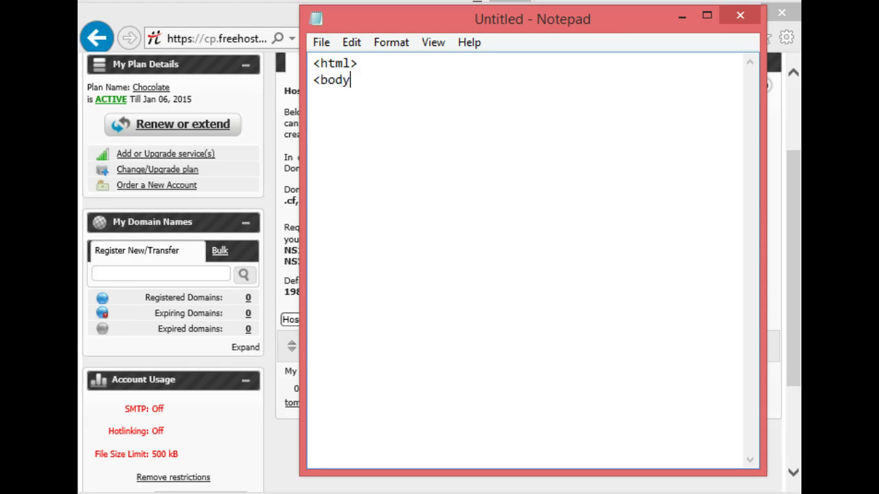
{"action": "type", "text": ">Mx"}
{"action": "key", "text": "BackSpace"}
{"action": "key", "text": "BackSpace"}
{"action": "type", "text": "<h1>Hello"}
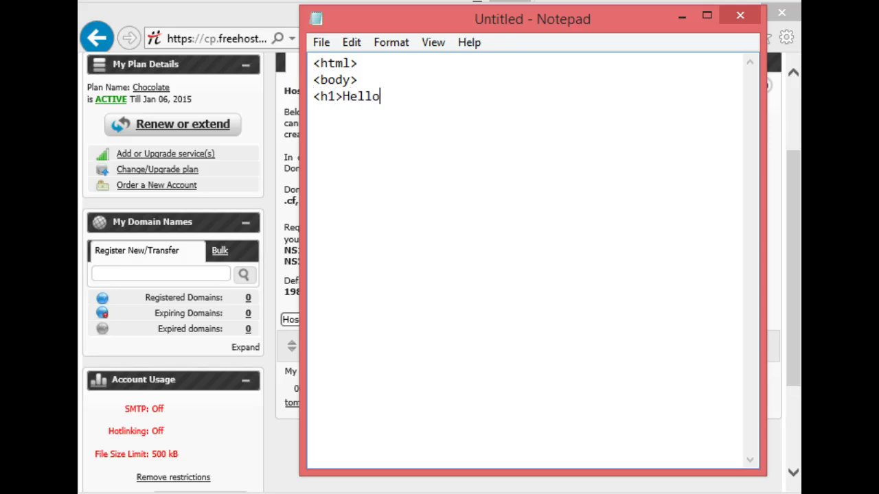
{"action": "type", "text": " World"}
{"action": "type", "text": "<"}
{"action": "type", "text": "/"}
{"action": "type", "text": "h1"}
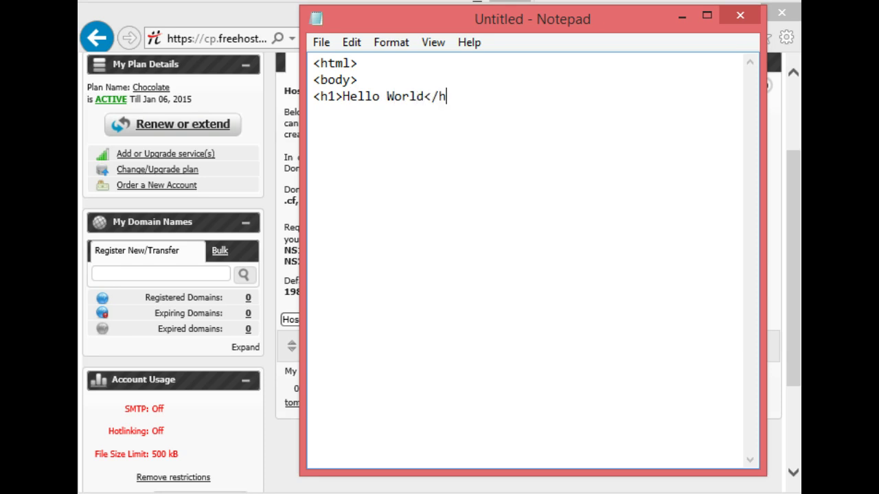
{"action": "type", "text": ">"}
{"action": "key", "text": "Return"}
{"action": "type", "text": "</do"}
{"action": "key", "text": "BackSpace"}
{"action": "key", "text": "BackSpace"}
{"action": "type", "text": "body>"}
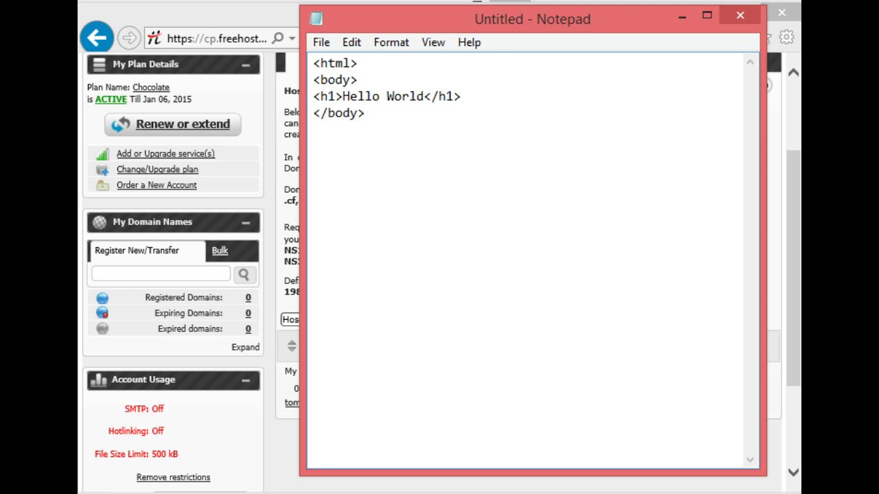
{"action": "type", "text": "<."}
{"action": "key", "text": "BackSpace"}
{"action": "type", "text": "/html>"}
Save the page to the Desktop as index.htm with Save as type set to All Files
{"action": "left_click", "coordinate": [320, 43]}
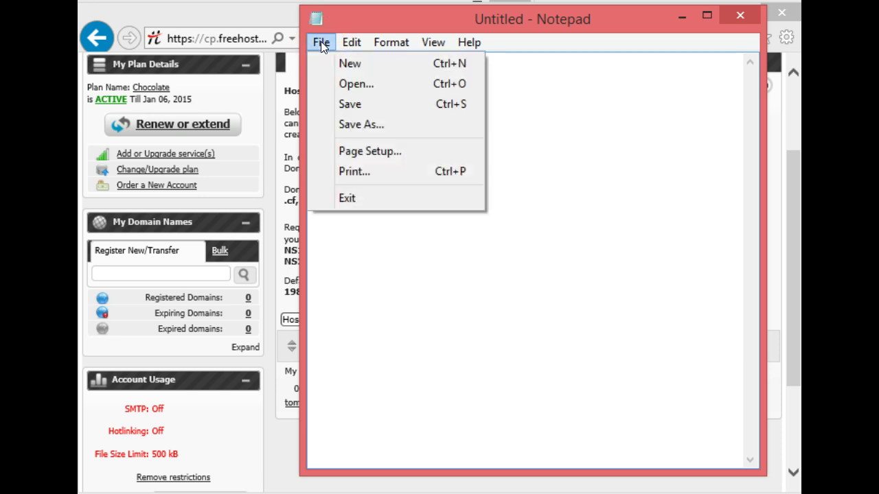
{"action": "left_click", "coordinate": [369, 128]}
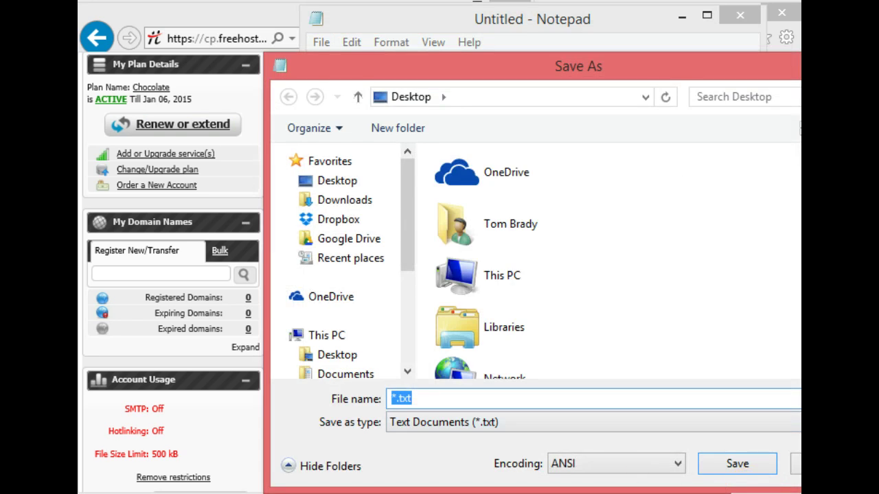
{"action": "left_click", "coordinate": [321, 182]}
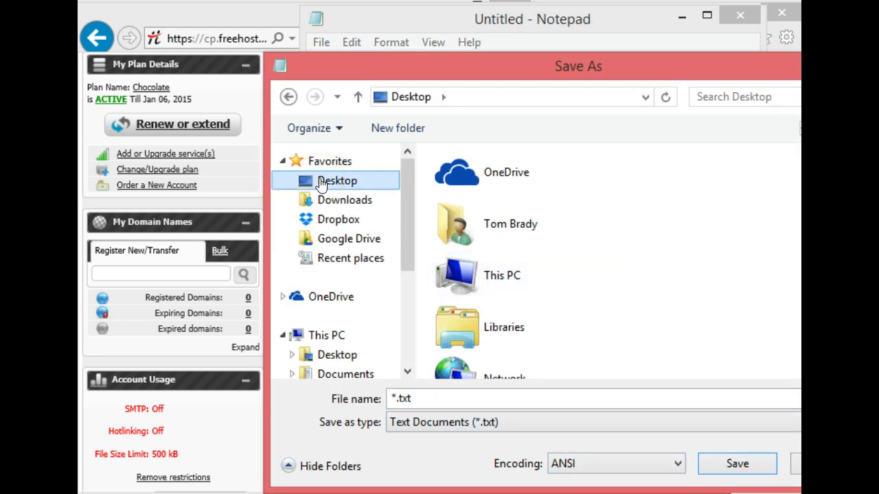
{"action": "left_click", "coordinate": [422, 425]}
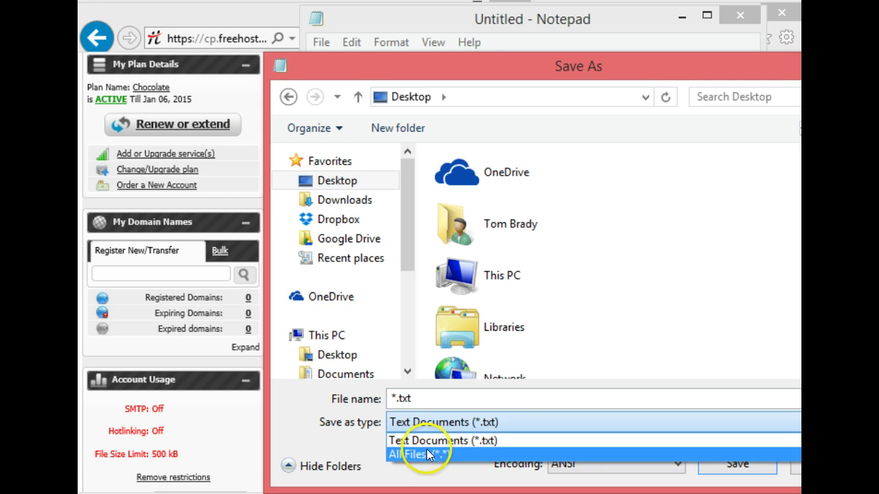
{"action": "left_click", "coordinate": [426, 454]}
{"action": "left_click", "coordinate": [409, 399]}
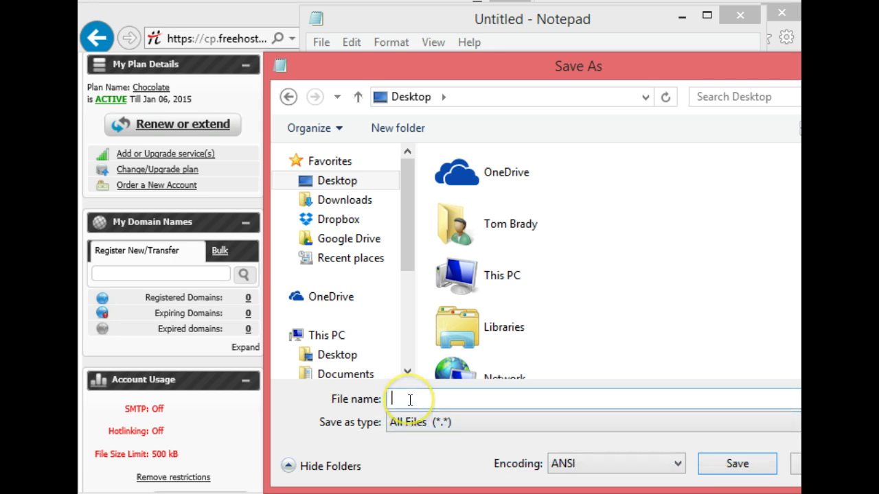
{"action": "type", "text": "i"}
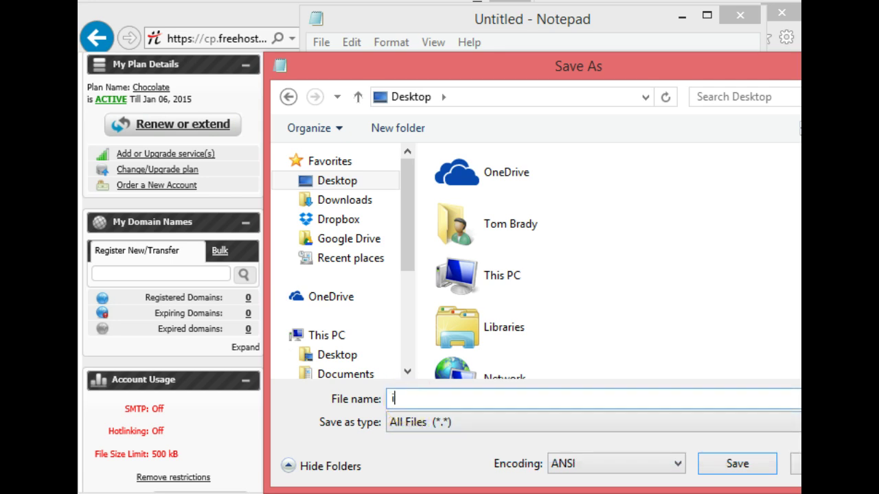
{"action": "type", "text": "ndex.htm"}
{"action": "left_click", "coordinate": [737, 465]}
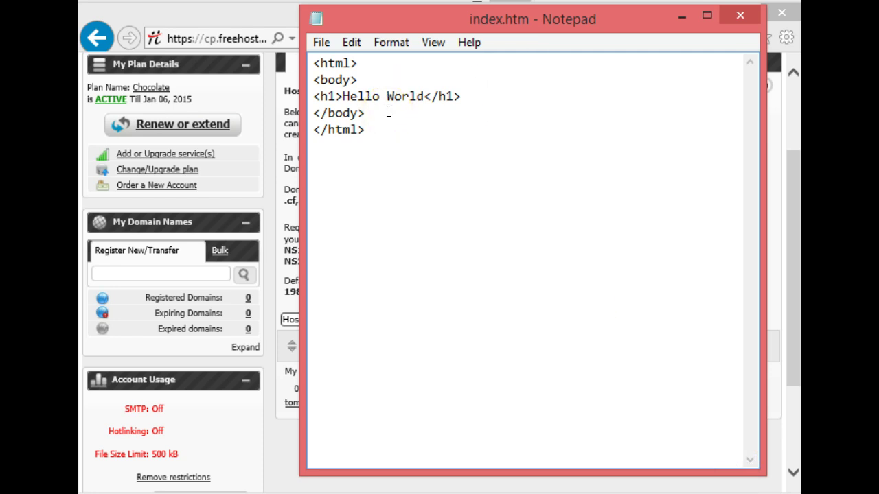
Open Files > File Manager at /www, going back and retrying after the first load fails
{"action": "left_click", "coordinate": [793, 225]}
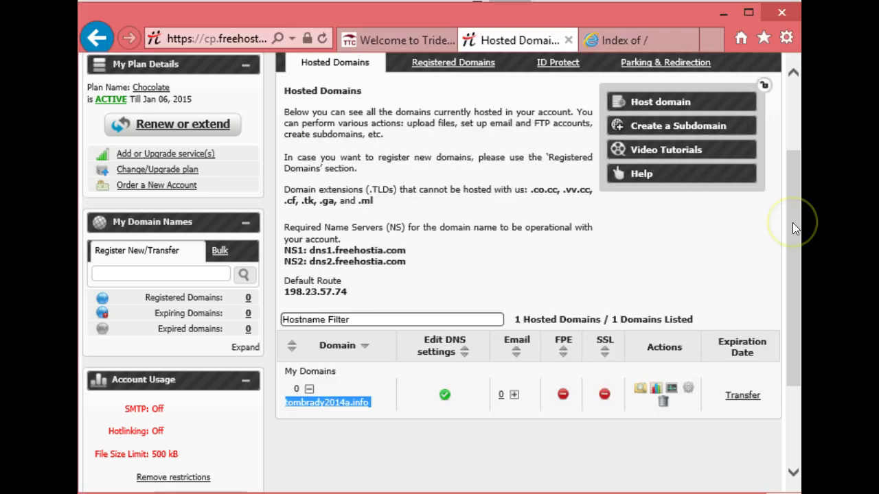
{"action": "left_click_drag", "start_coordinate": [793, 222], "coordinate": [789, 144]}
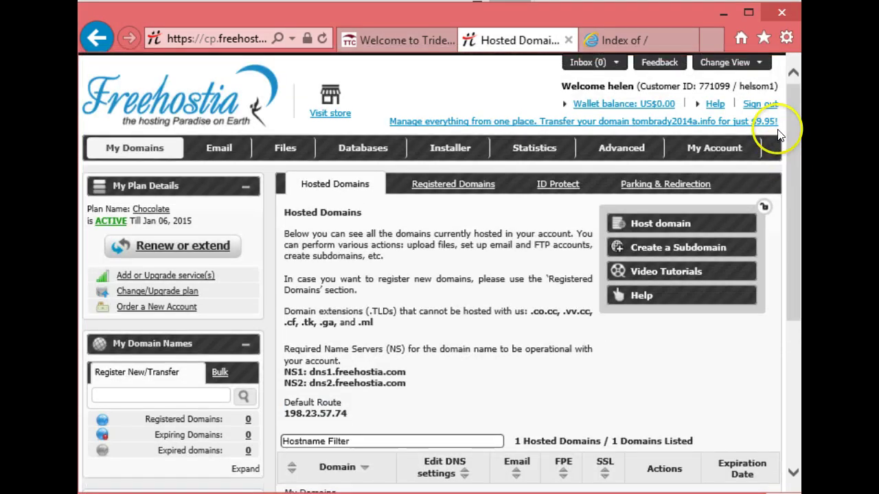
{"action": "mouse_move", "coordinate": [281, 160]}
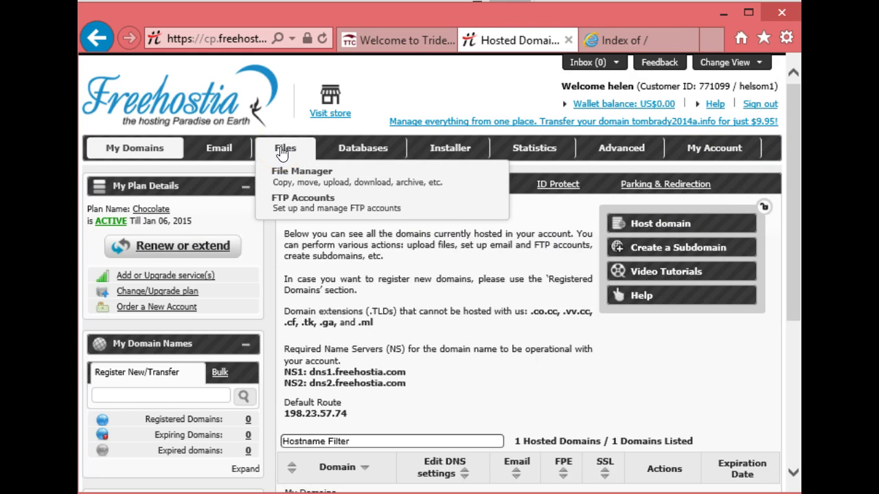
{"action": "left_click", "coordinate": [283, 156]}
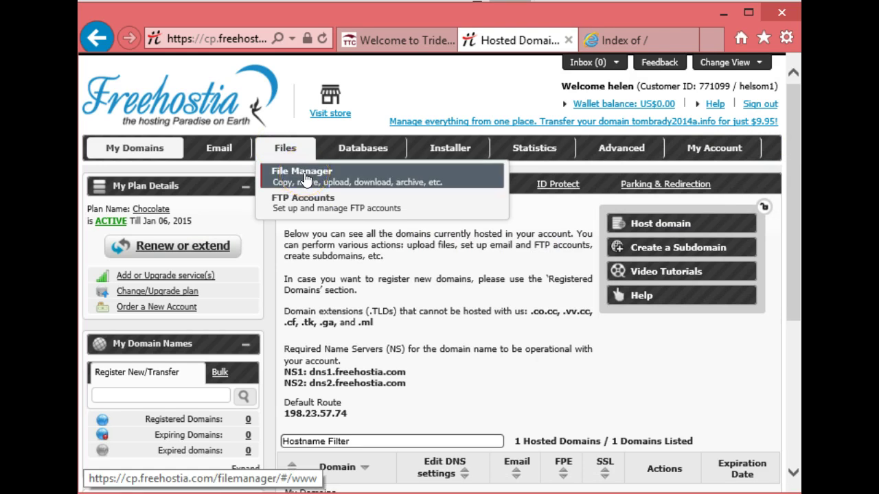
{"action": "left_click", "coordinate": [305, 178]}
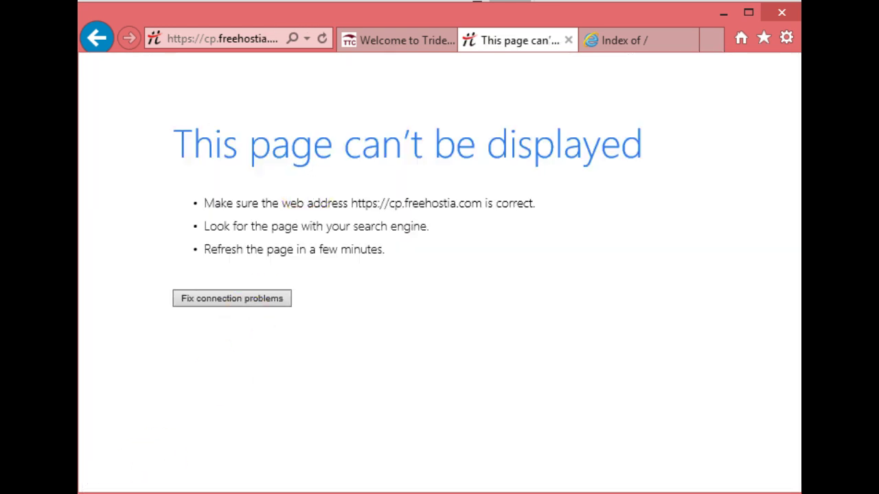
{"action": "key", "text": "alt+Left"}
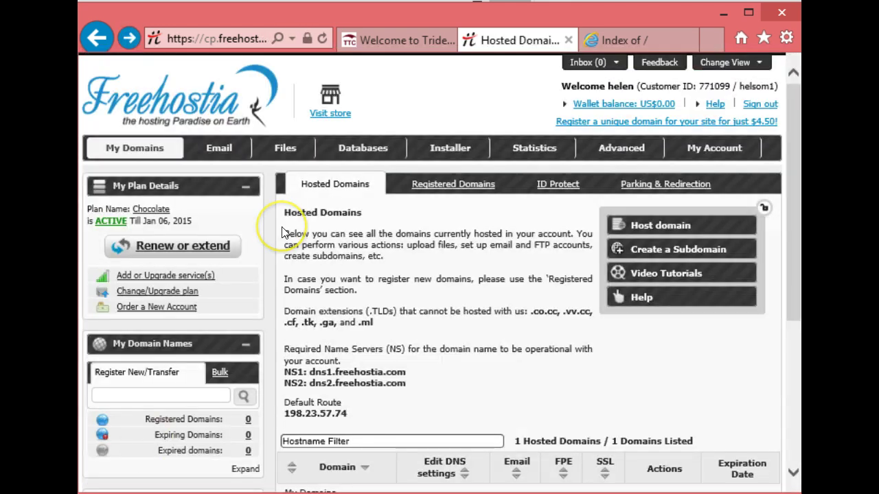
{"action": "mouse_move", "coordinate": [287, 151]}
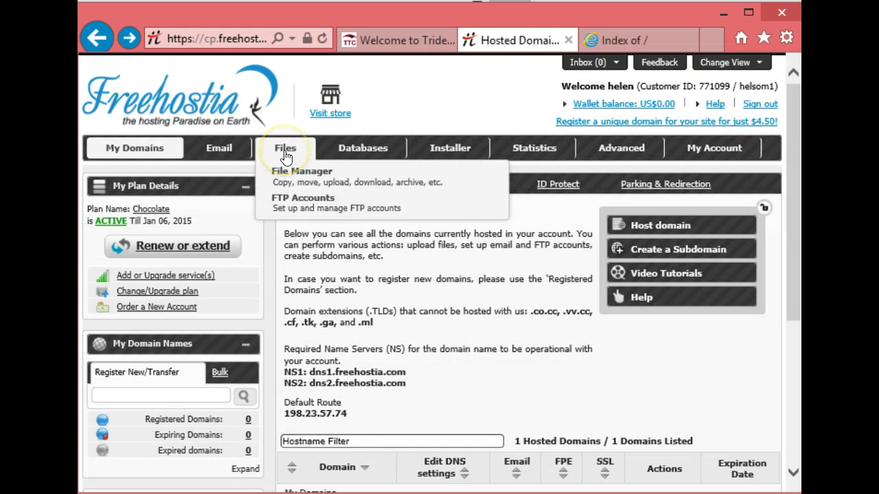
{"action": "left_click", "coordinate": [294, 179]}
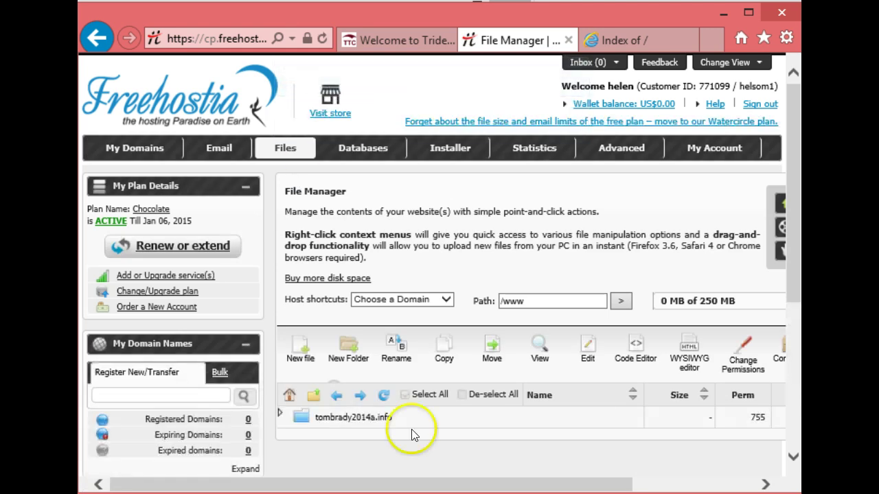
{"action": "left_click", "coordinate": [371, 423]}
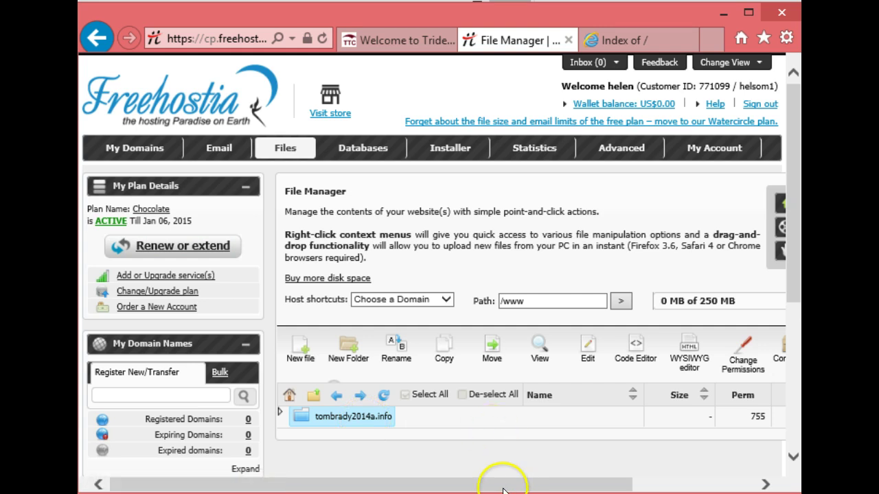
{"action": "mouse_move", "coordinate": [506, 489]}
{"action": "left_mouse_down"}
{"action": "mouse_move", "coordinate": [559, 476]}
{"action": "mouse_move", "coordinate": [638, 477]}
{"action": "mouse_move", "coordinate": [520, 475]}
{"action": "mouse_move", "coordinate": [518, 484]}
{"action": "left_mouse_up"}
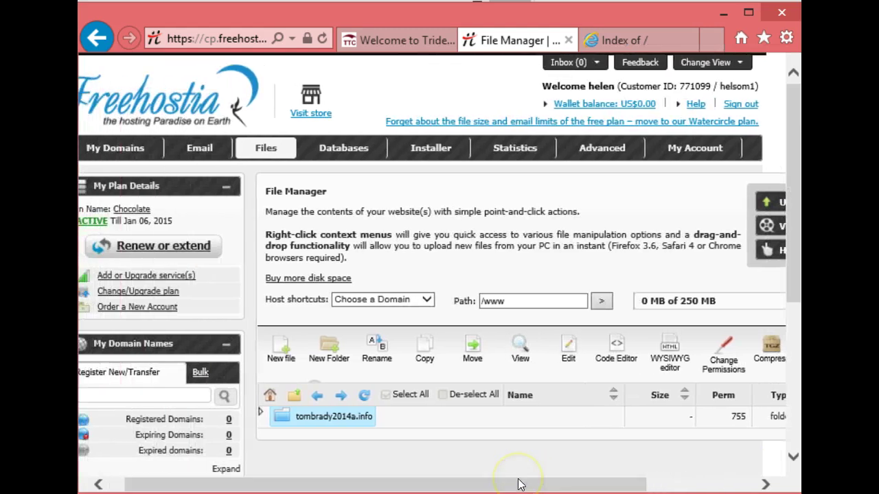
{"action": "left_click", "coordinate": [439, 456]}
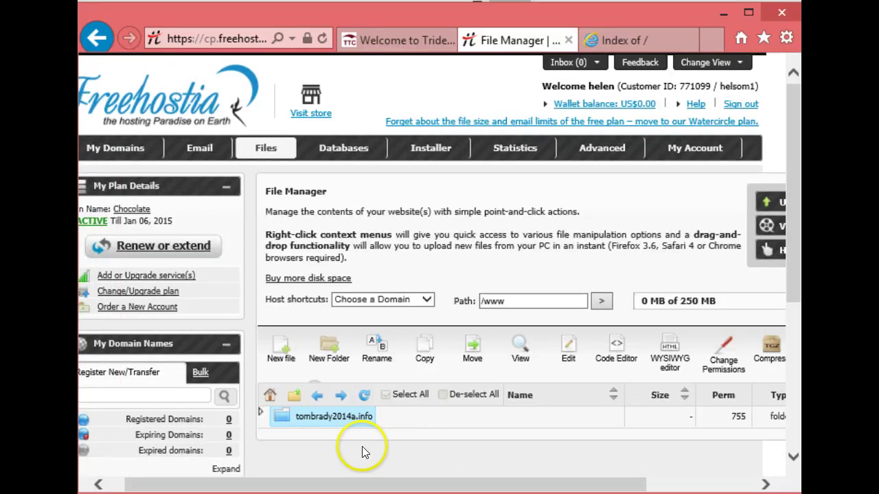
{"action": "left_click", "coordinate": [301, 412]}
{"action": "left_click", "coordinate": [269, 396]}
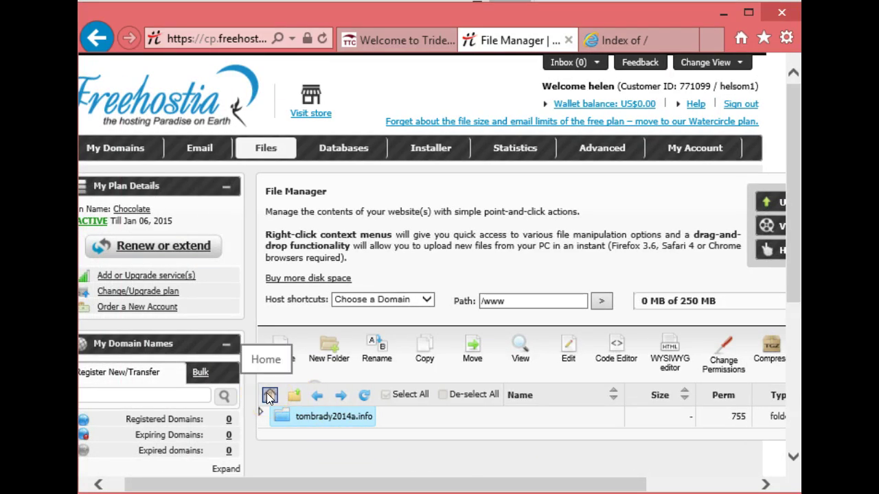
{"action": "left_click", "coordinate": [402, 420]}
{"action": "left_click", "coordinate": [492, 441]}
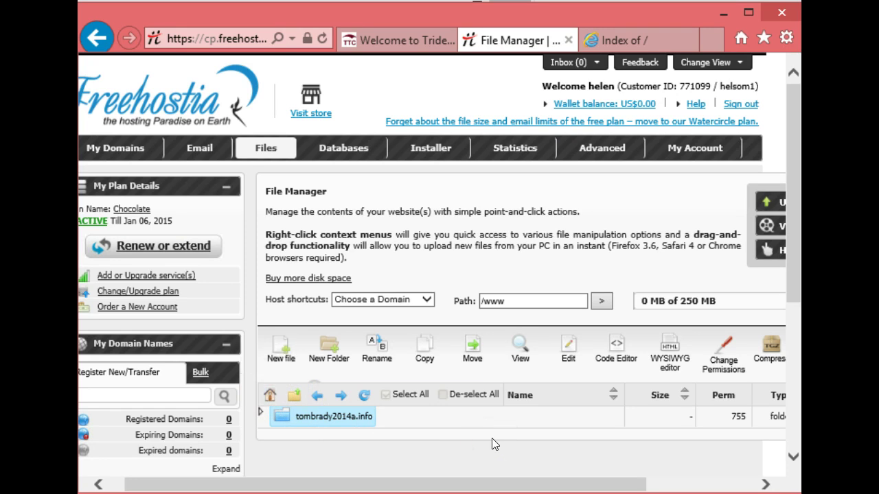
{"action": "left_click", "coordinate": [447, 429]}
{"action": "left_click", "coordinate": [396, 426]}
{"action": "left_click", "coordinate": [491, 410]}
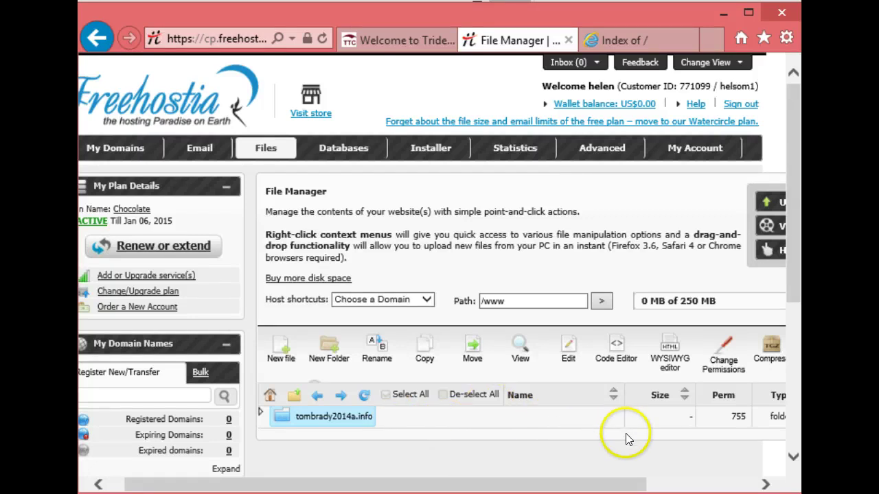
{"action": "left_click_drag", "start_coordinate": [519, 484], "coordinate": [484, 486]}
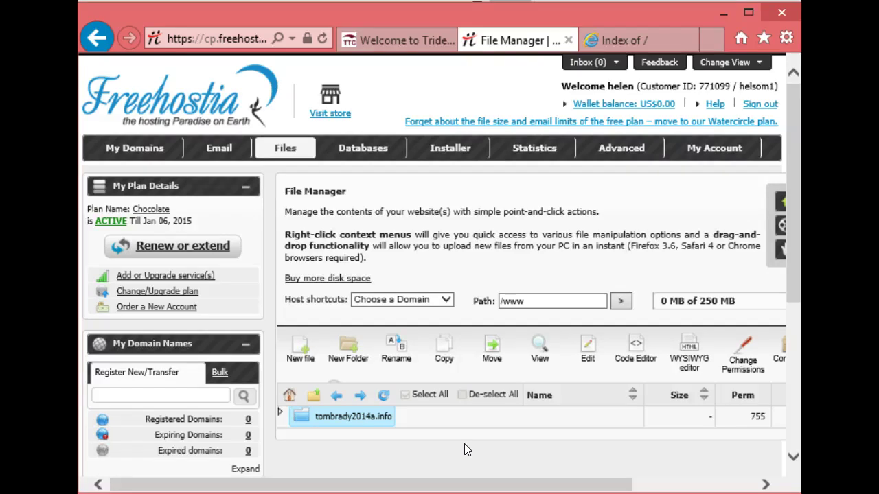
Open the empty tombrady2014a.info folder, scroll right, and use its toolbar before returning to File Manager
{"action": "double_click", "coordinate": [345, 420]}
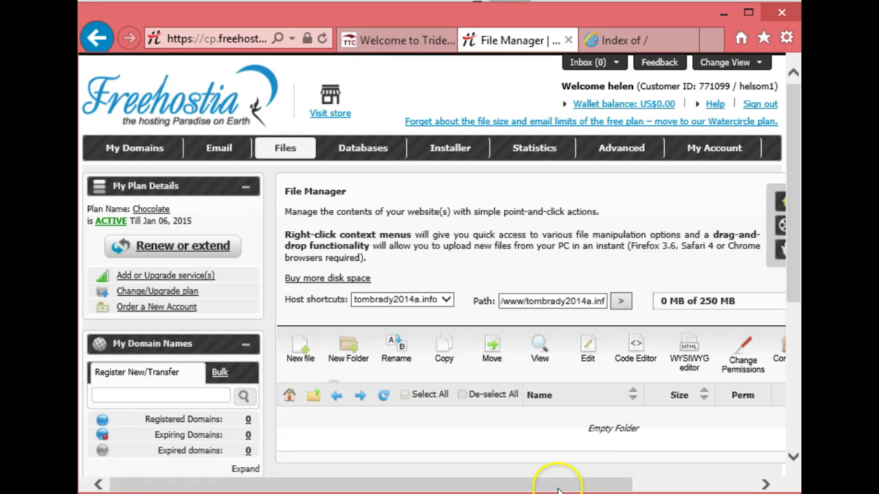
{"action": "left_click_drag", "start_coordinate": [559, 488], "coordinate": [707, 493]}
{"action": "left_click_drag", "start_coordinate": [381, 484], "coordinate": [474, 485]}
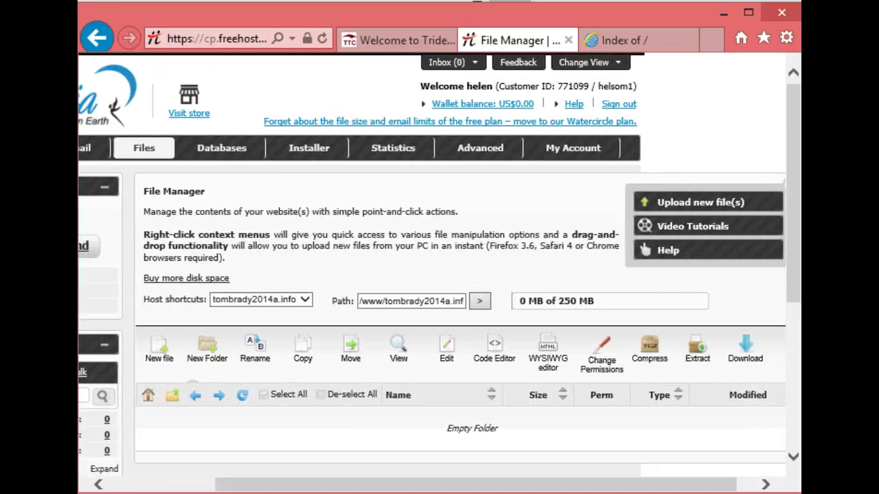
{"action": "left_click", "coordinate": [745, 358]}
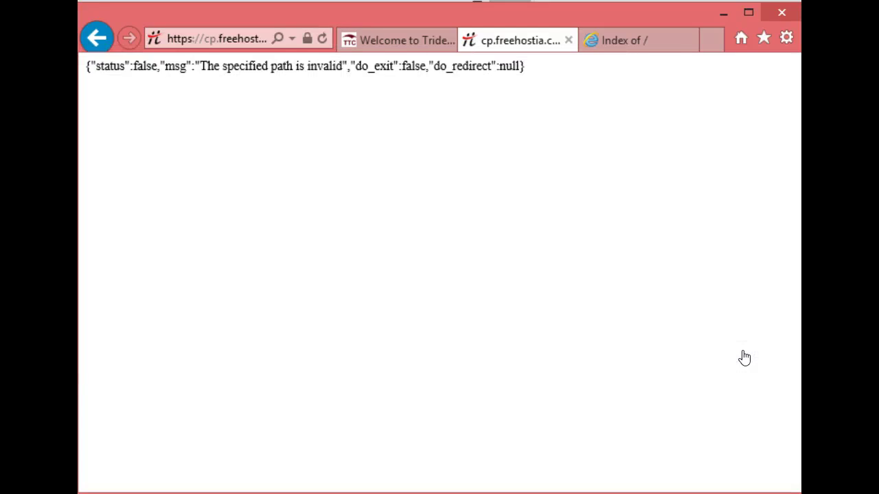
{"action": "left_click", "coordinate": [97, 38]}
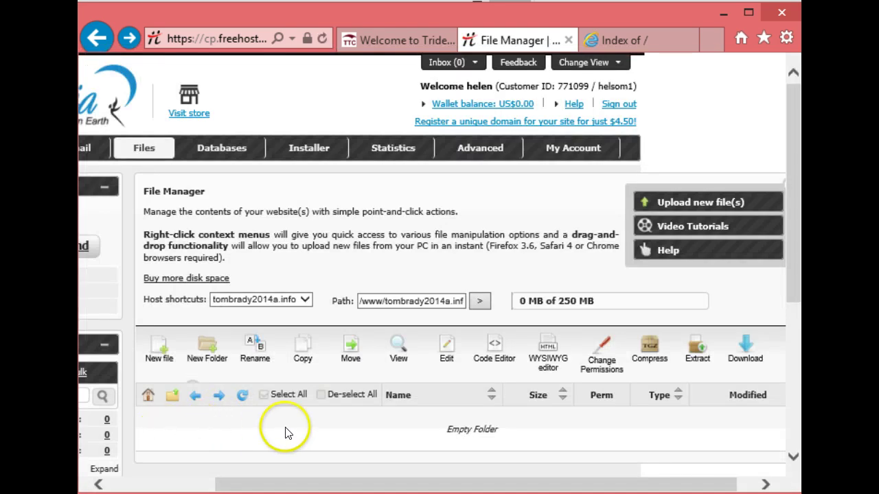
Upload index.htm from the Desktop, browsed in List view, into the tombrady2014a.info folder
{"action": "left_click", "coordinate": [697, 205]}
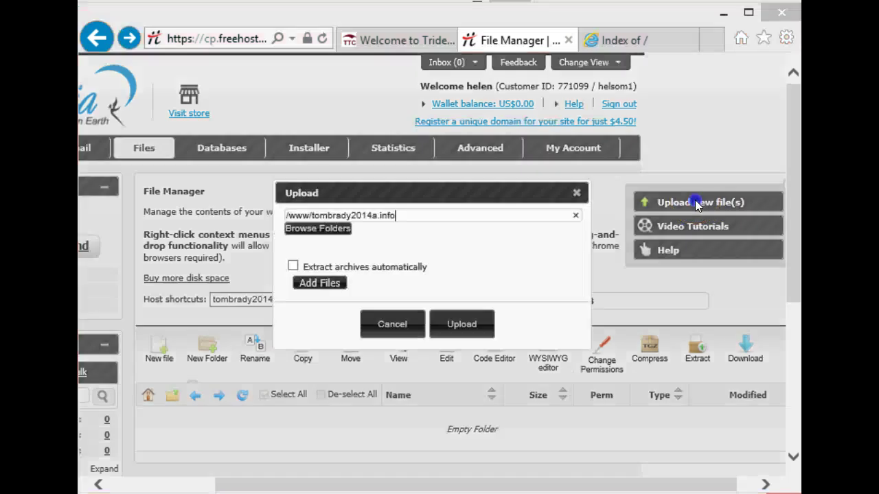
{"action": "left_click", "coordinate": [320, 283]}
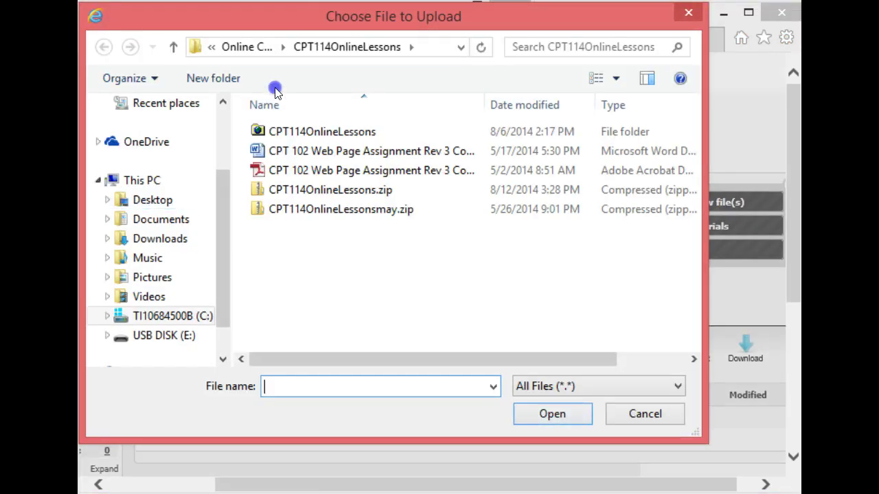
{"action": "left_click", "coordinate": [221, 124]}
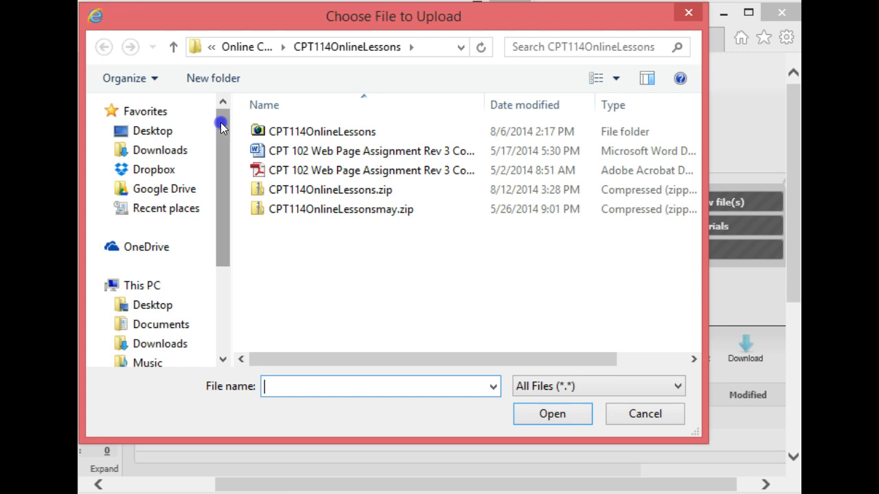
{"action": "left_click", "coordinate": [162, 138]}
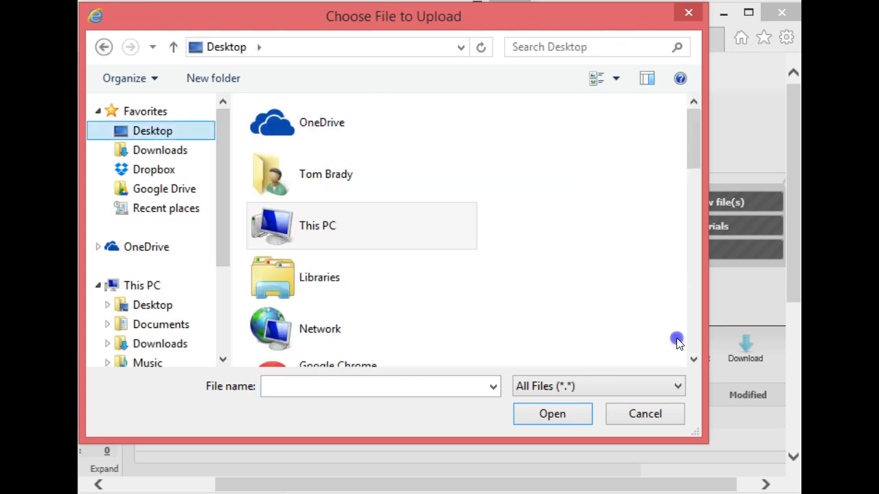
{"action": "left_click", "coordinate": [616, 78]}
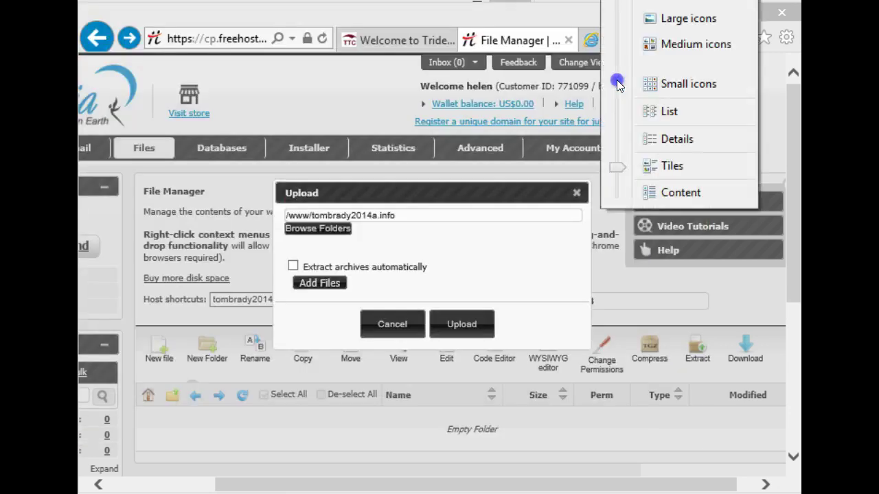
{"action": "left_click", "coordinate": [511, 446]}
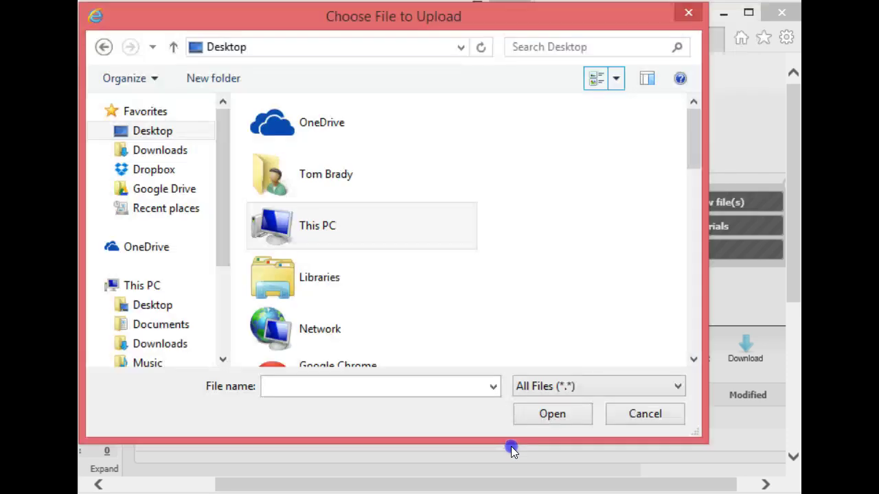
{"action": "left_click", "coordinate": [616, 78]}
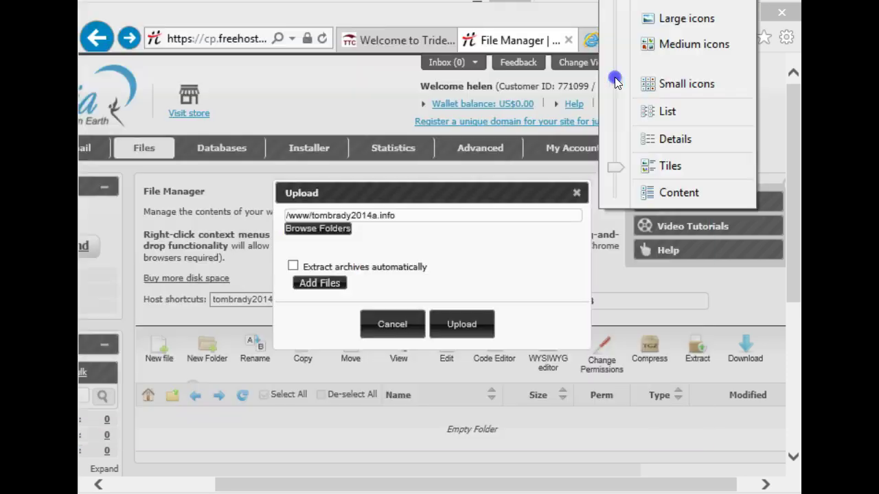
{"action": "left_click", "coordinate": [680, 111]}
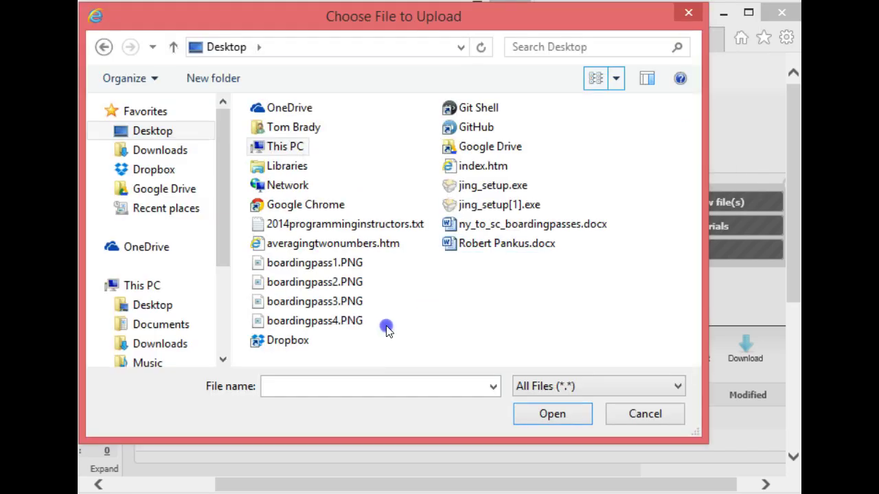
{"action": "double_click", "coordinate": [483, 167]}
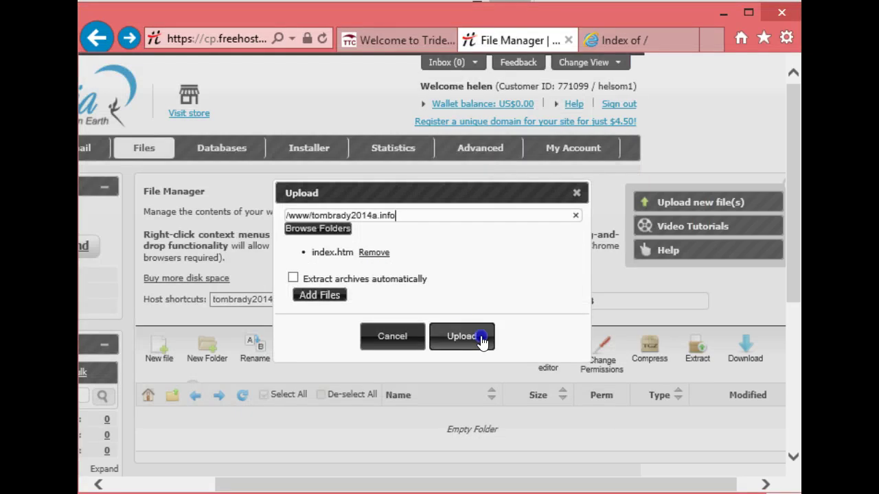
{"action": "left_click", "coordinate": [459, 338]}
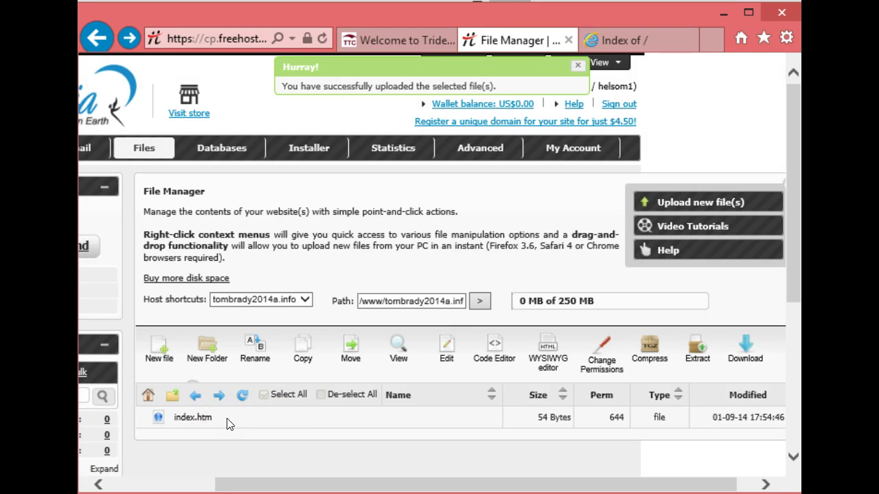
Reload the tombrady2014a.info site tab to display Hello World, then return to the File Manager showing index.htm
{"action": "left_click", "coordinate": [632, 37]}
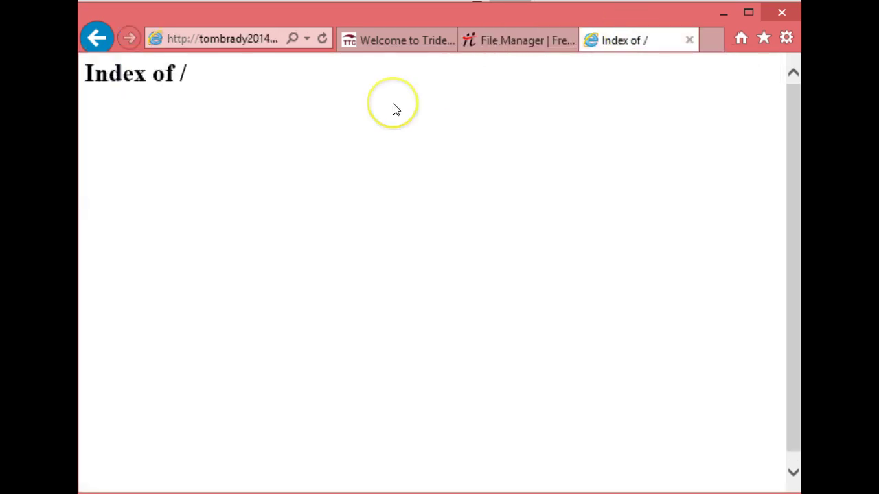
{"action": "left_click", "coordinate": [324, 39]}
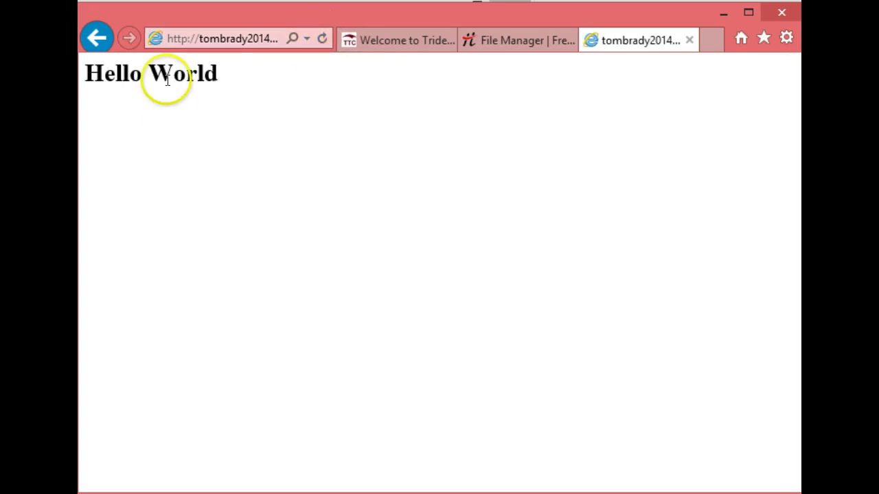
{"action": "left_click", "coordinate": [103, 45]}
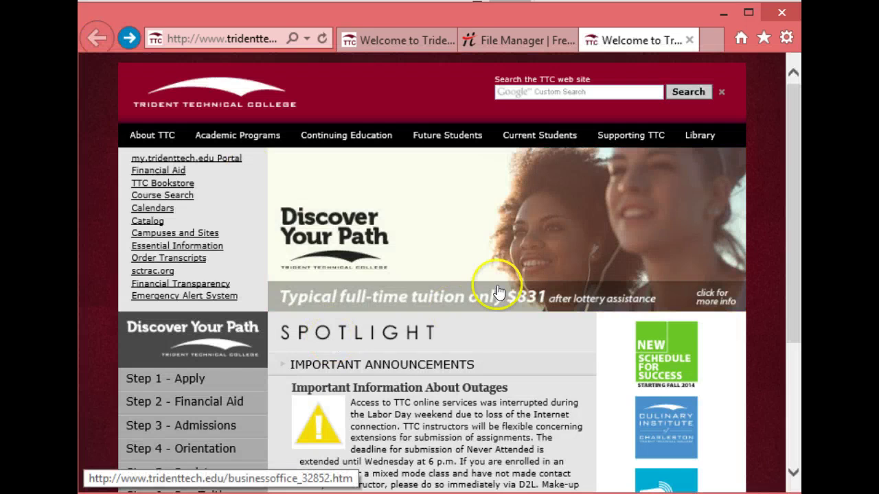
{"action": "left_click", "coordinate": [517, 41]}
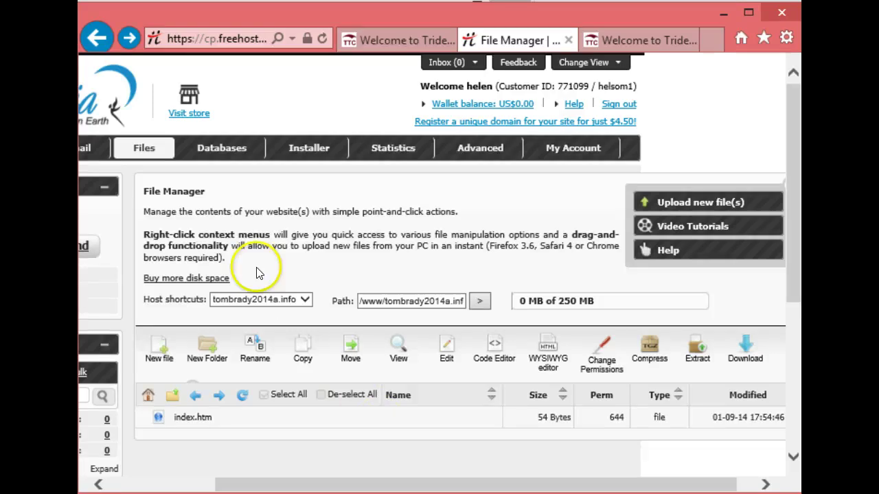
Bring the tombrady2014a.info tab forward to the Hello World page, then return to the File Manager
{"action": "mouse_move", "coordinate": [142, 147]}
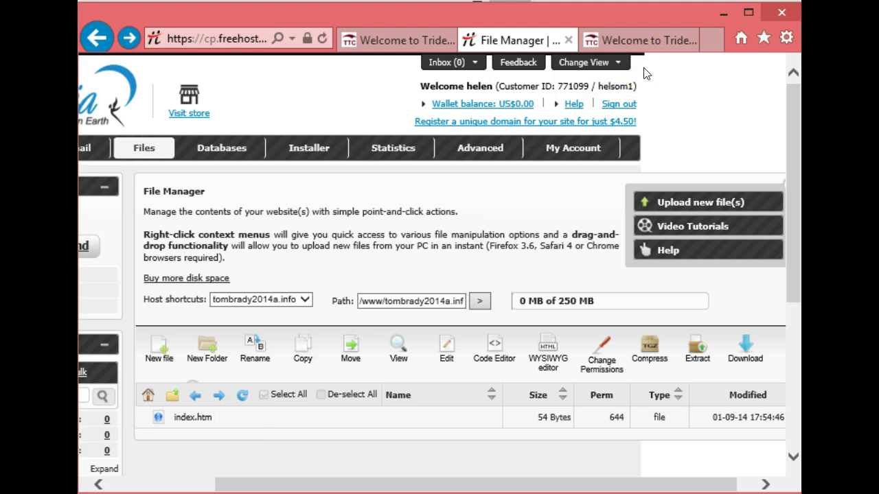
{"action": "left_click", "coordinate": [644, 39]}
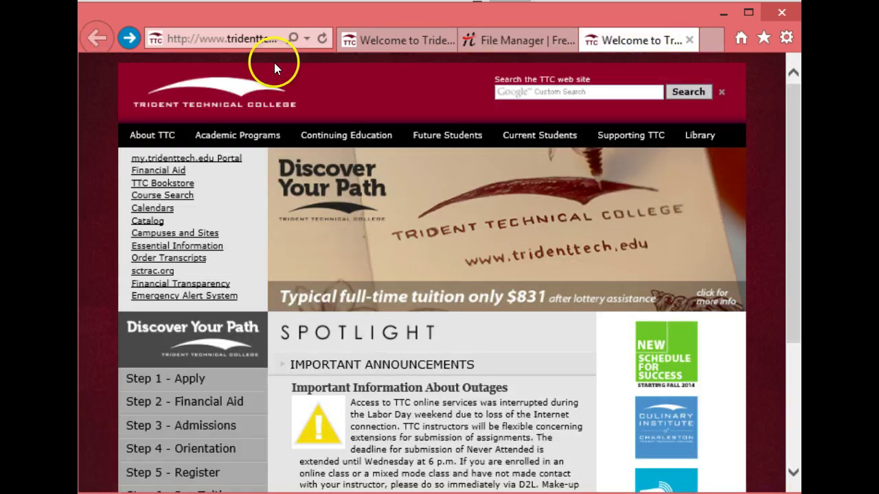
{"action": "left_click", "coordinate": [121, 38]}
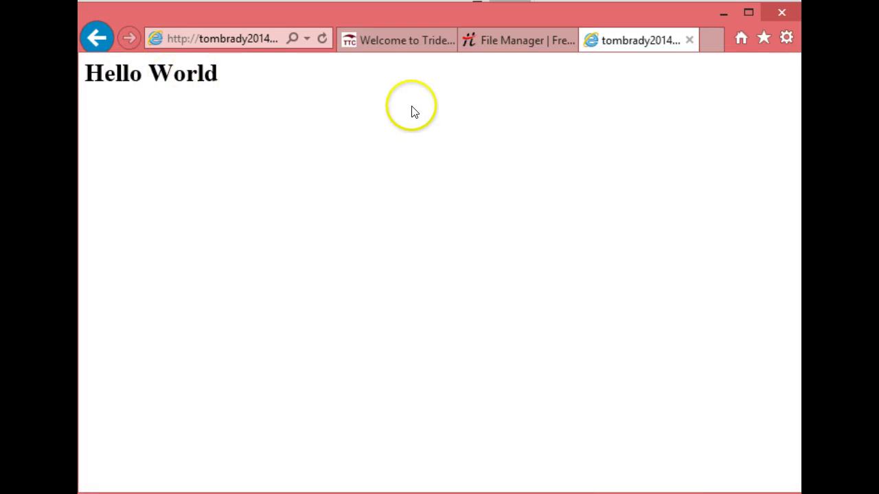
{"action": "left_click", "coordinate": [523, 44]}
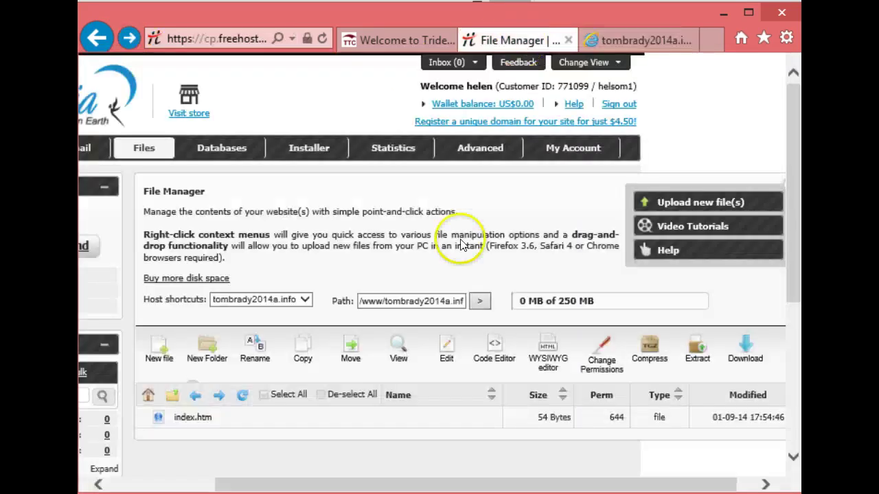